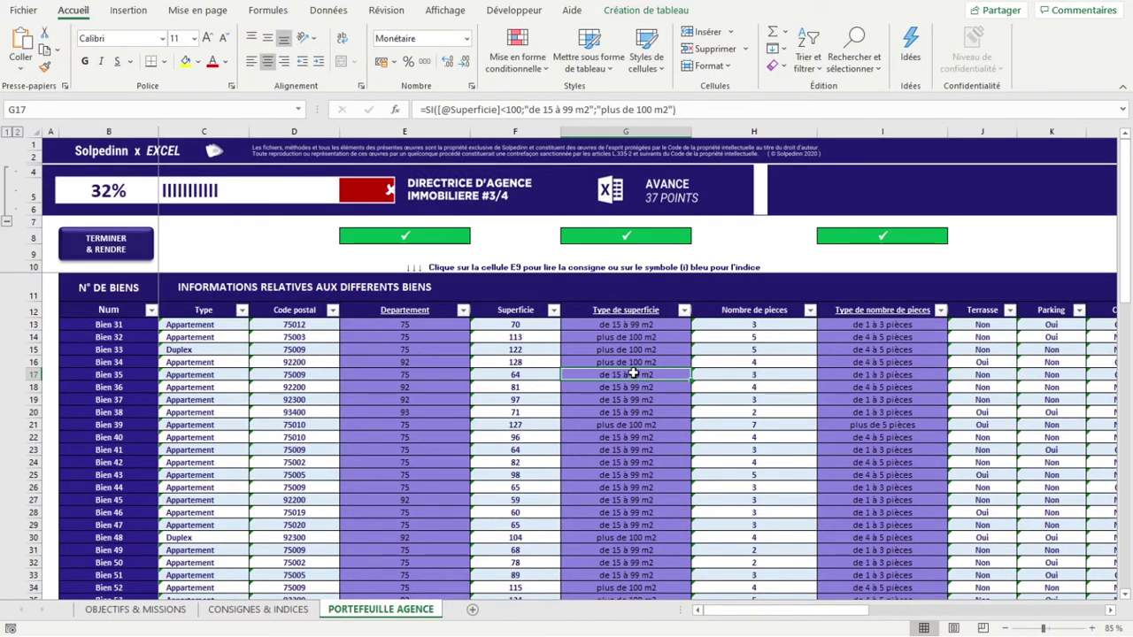
# Bring the pivot diagnostic area at S12 into view and read Consigne 1/5
pyautogui.scroll(-1, 629, 375)
pyautogui.scroll(-1, 577, 387)
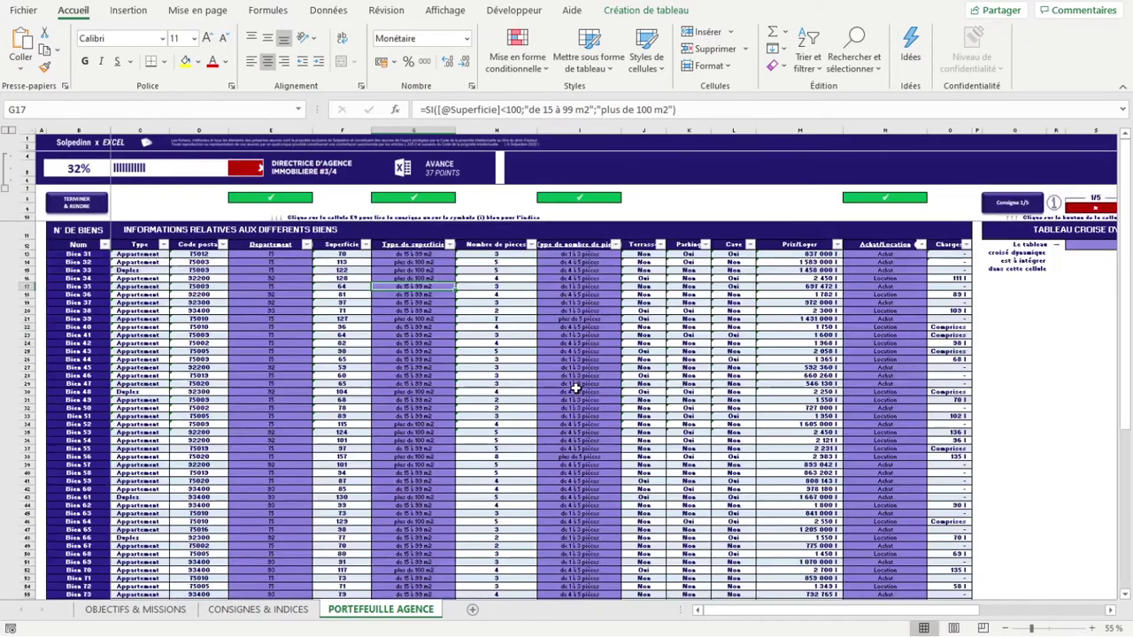
pyautogui.scroll(-2, 761, 354)
pyautogui.scroll(-5, 767, 358)
pyautogui.scroll(-2, 575, 438)
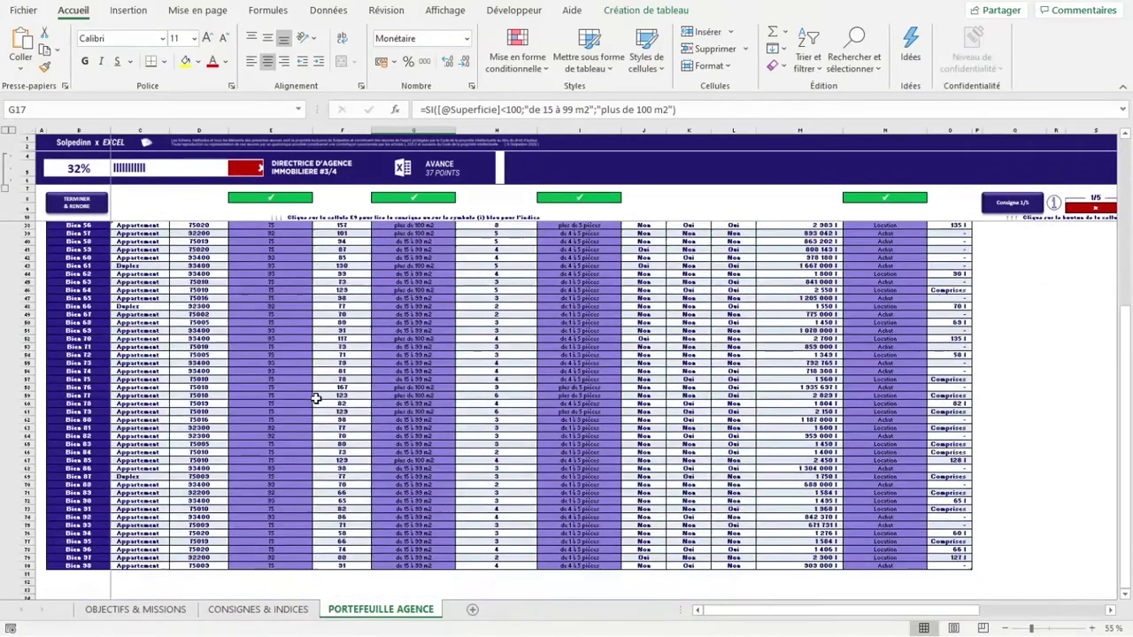
pyautogui.scroll(8, 570, 413)
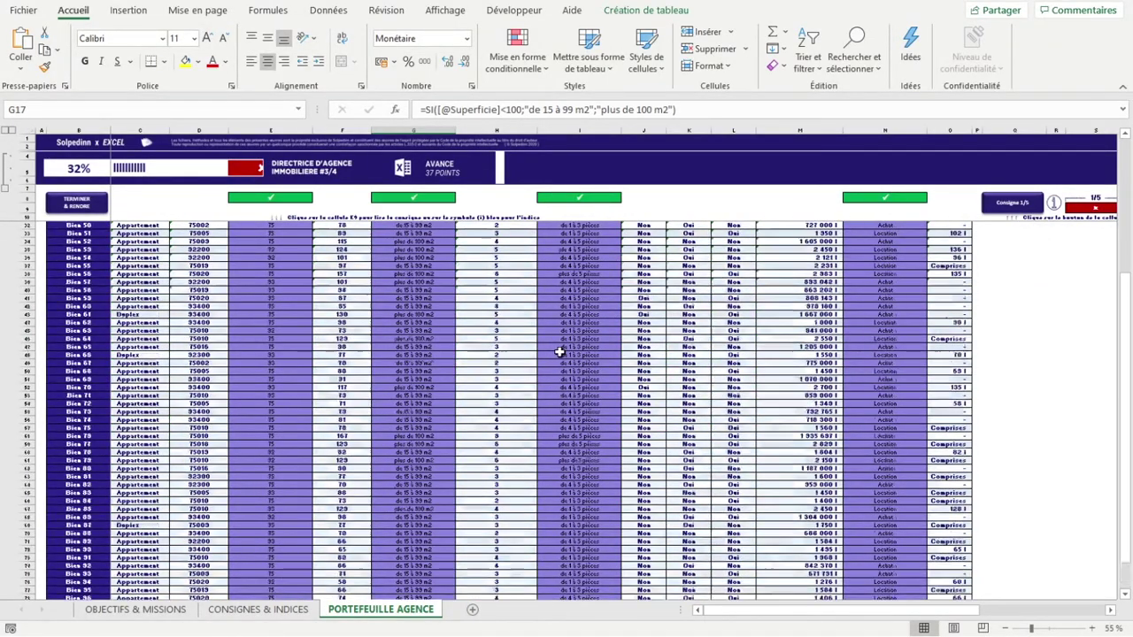
pyautogui.scroll(1, 617, 331)
pyautogui.scroll(1, 610, 337)
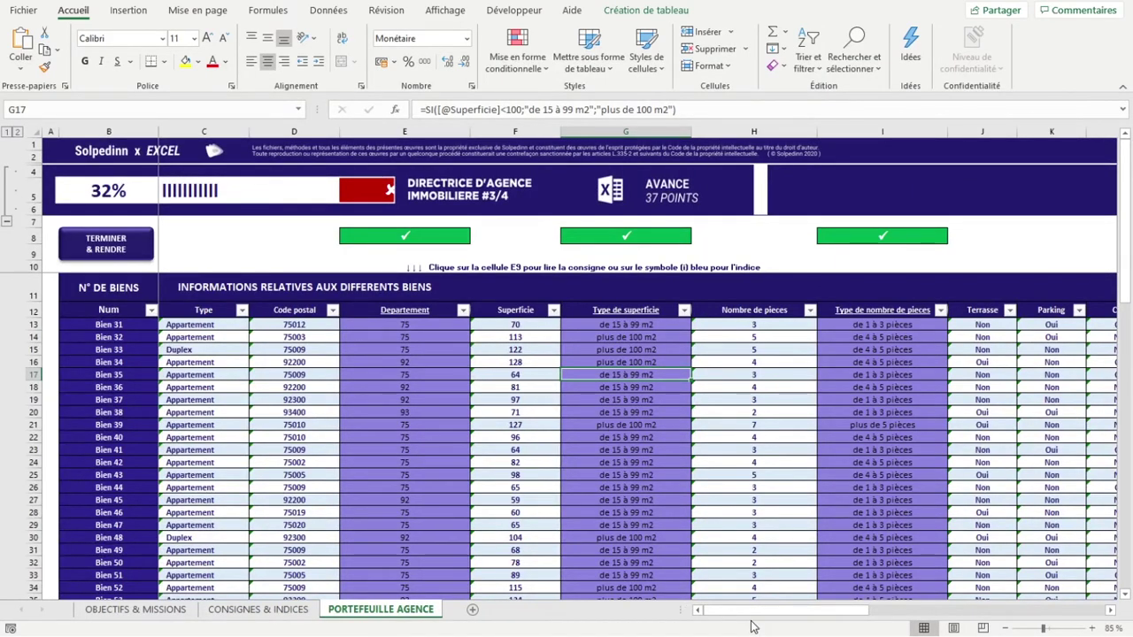
pyautogui.moveTo(731, 609); pyautogui.dragTo(889, 617)
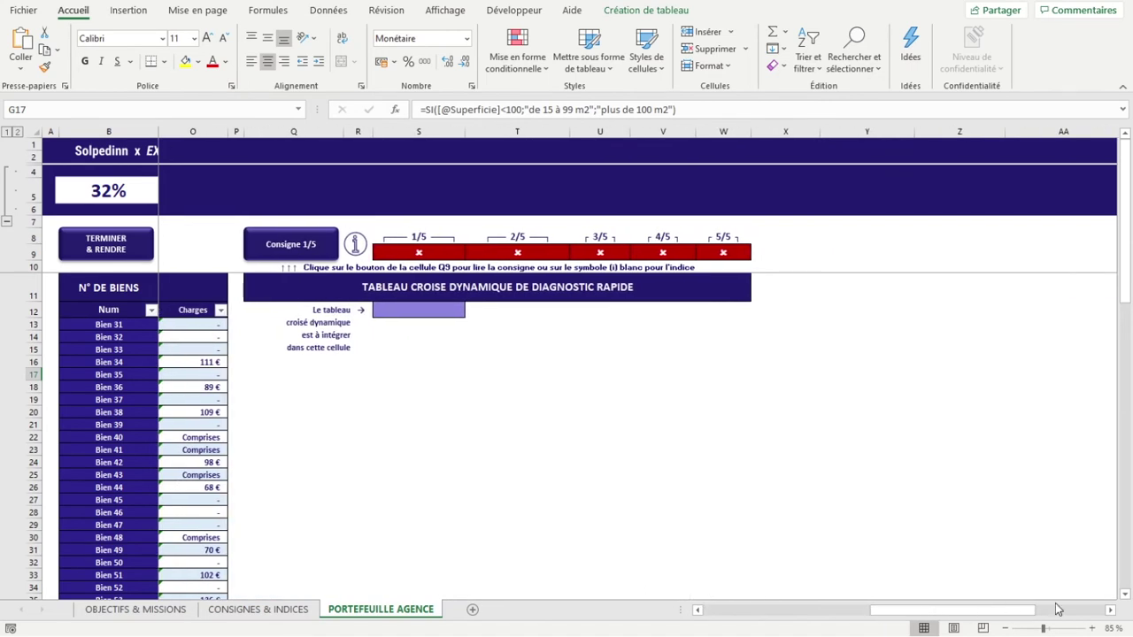
pyautogui.click(1111, 612)
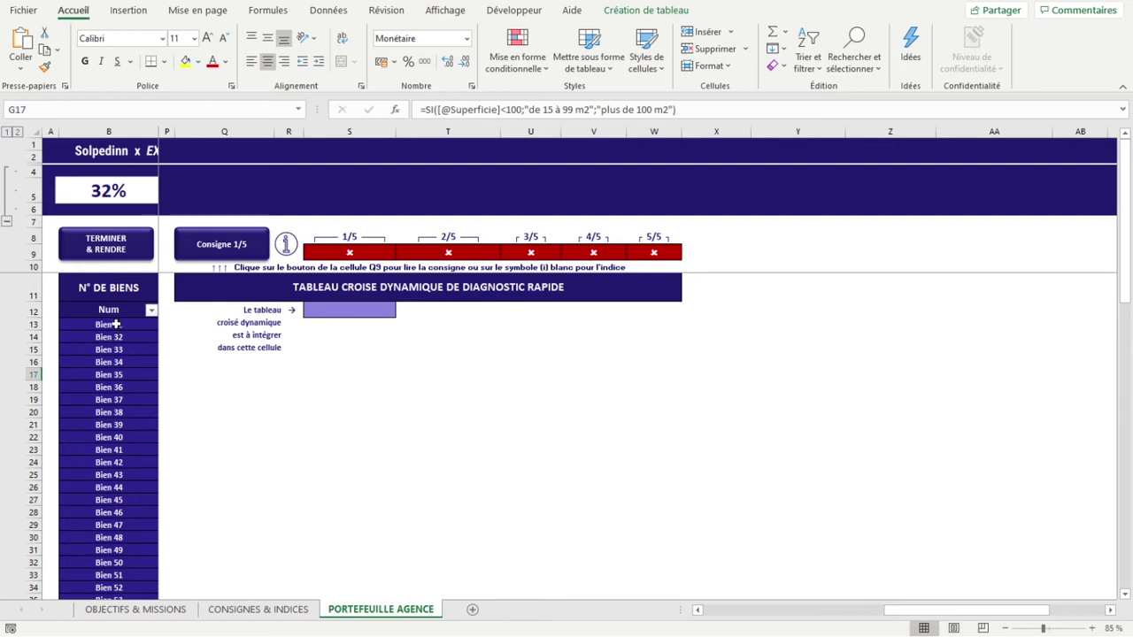
pyautogui.click(206, 252)
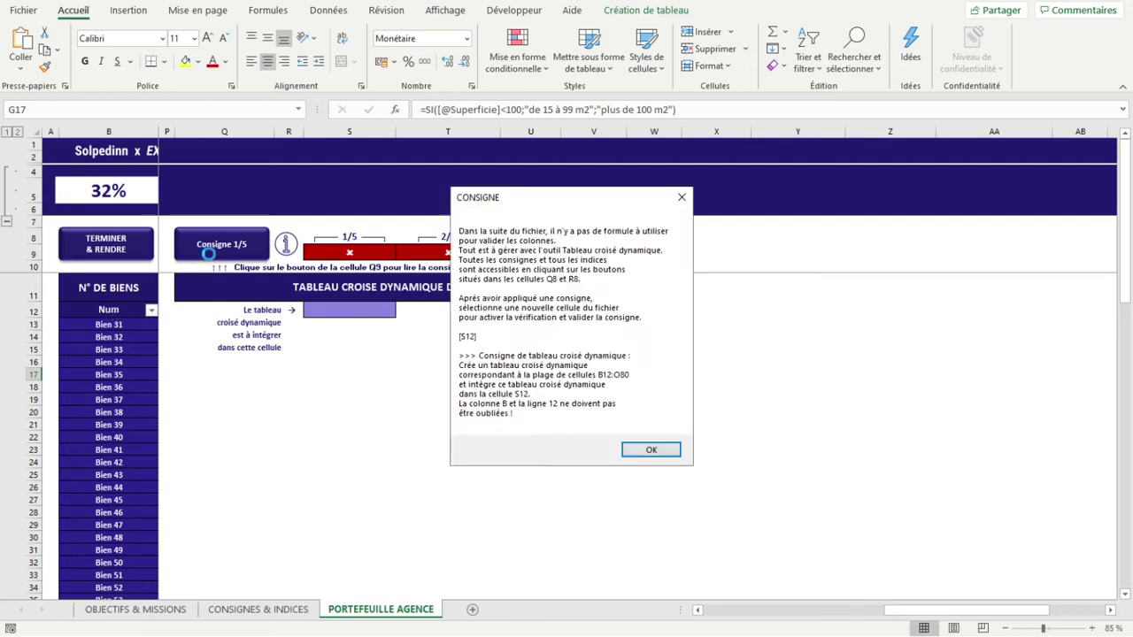
pyautogui.click(651, 450)
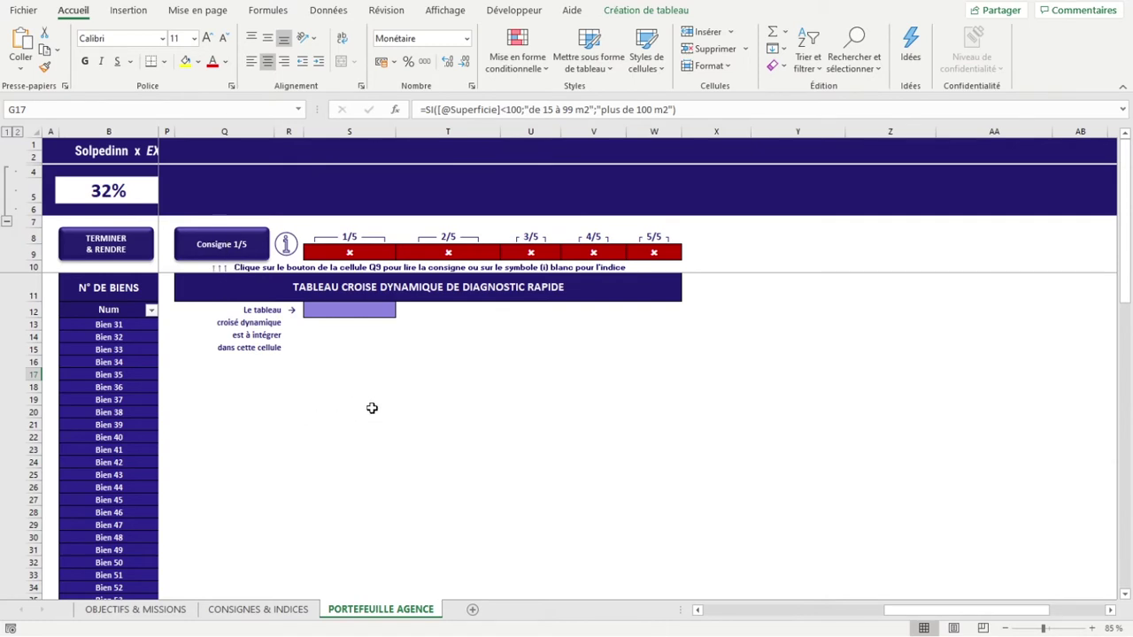
# Select cell S12 and start a new pivot table from Insertion
pyautogui.click(370, 311)
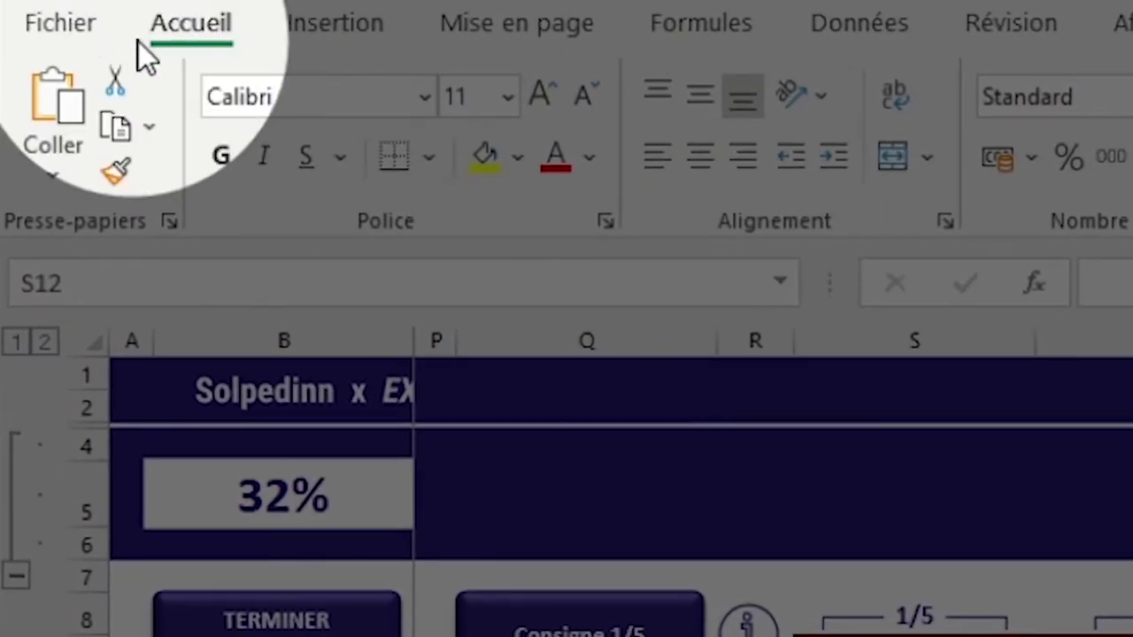
pyautogui.click(316, 34)
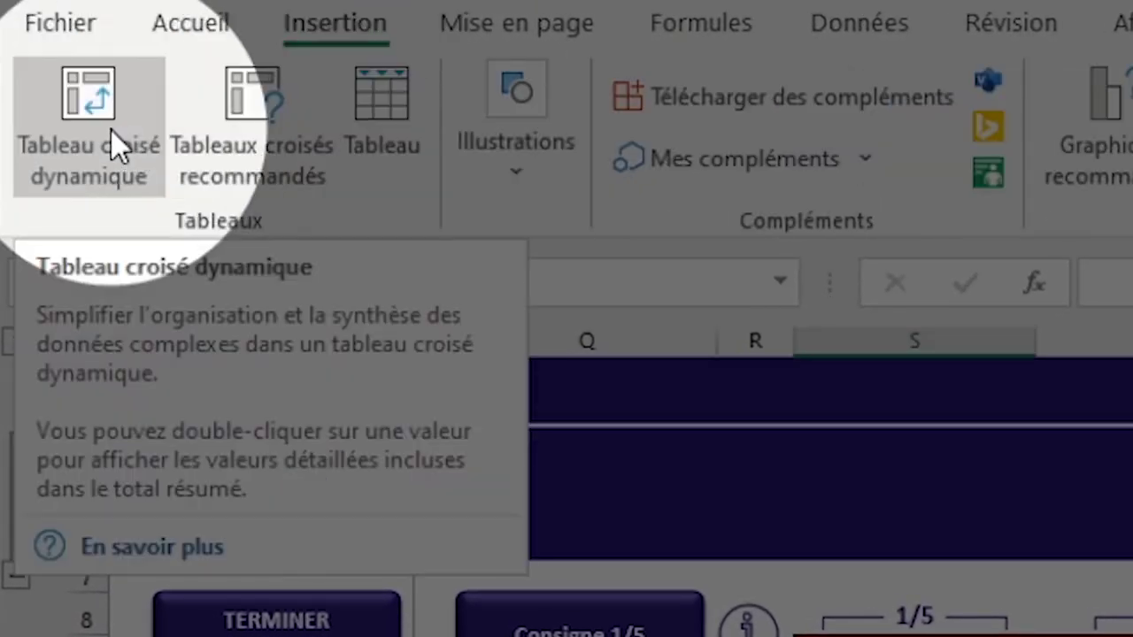
pyautogui.click(111, 129)
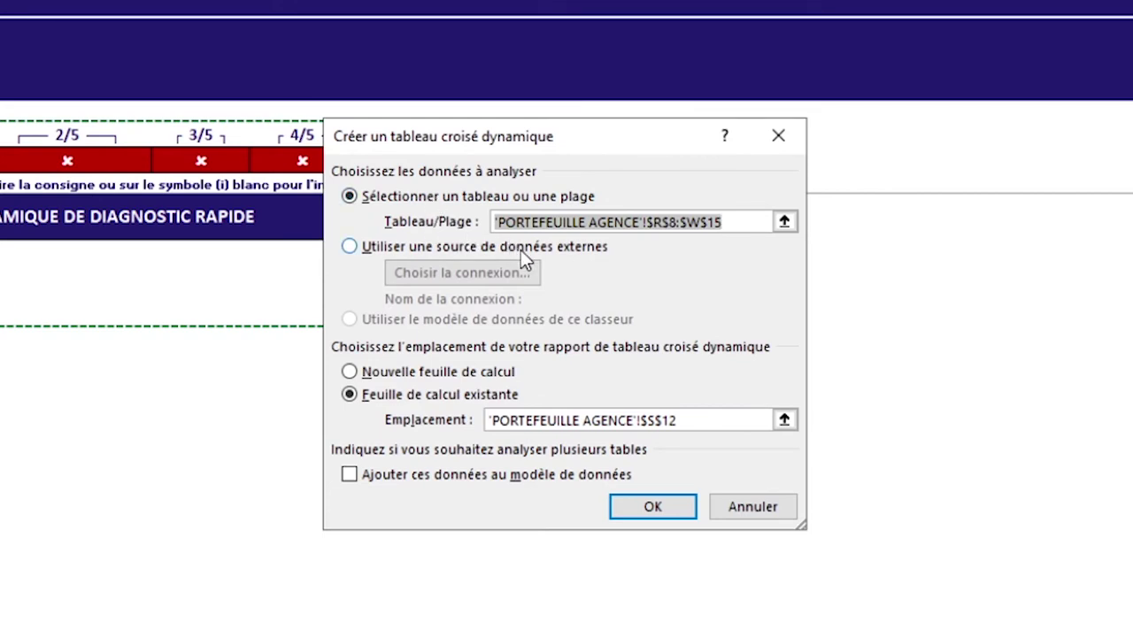
# Replace the source range with the whole tableaudedonnees table, starting from B12
pyautogui.click(652, 228)
pyautogui.keyDown('shift'); pyautogui.click(493, 222); pyautogui.keyUp('shift')
pyautogui.press('BackSpace')
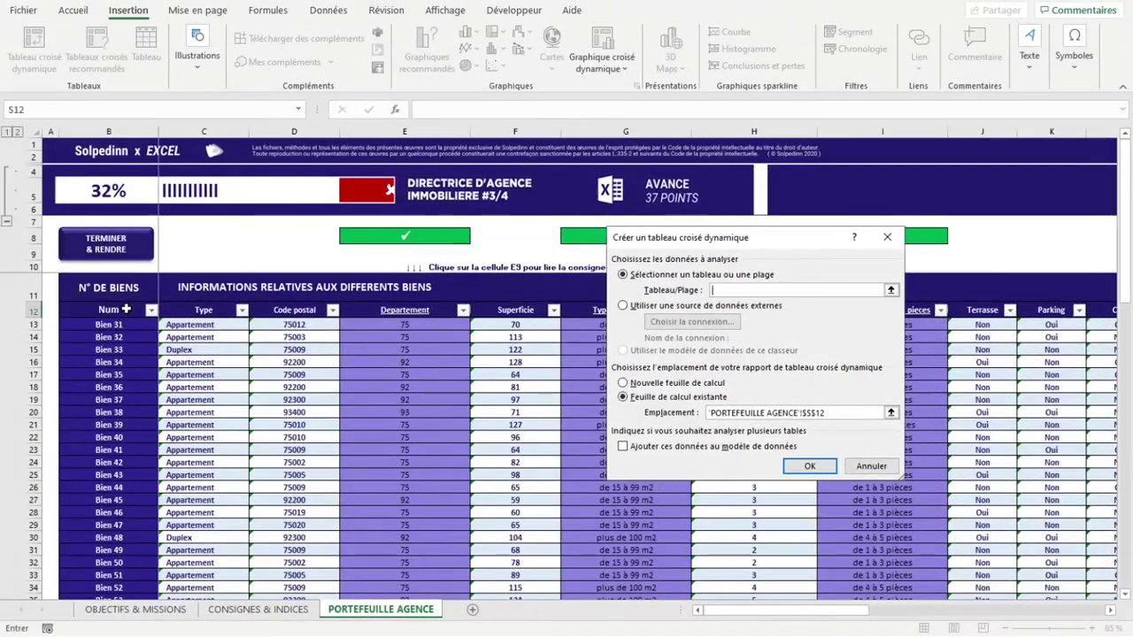
pyautogui.click(127, 308)
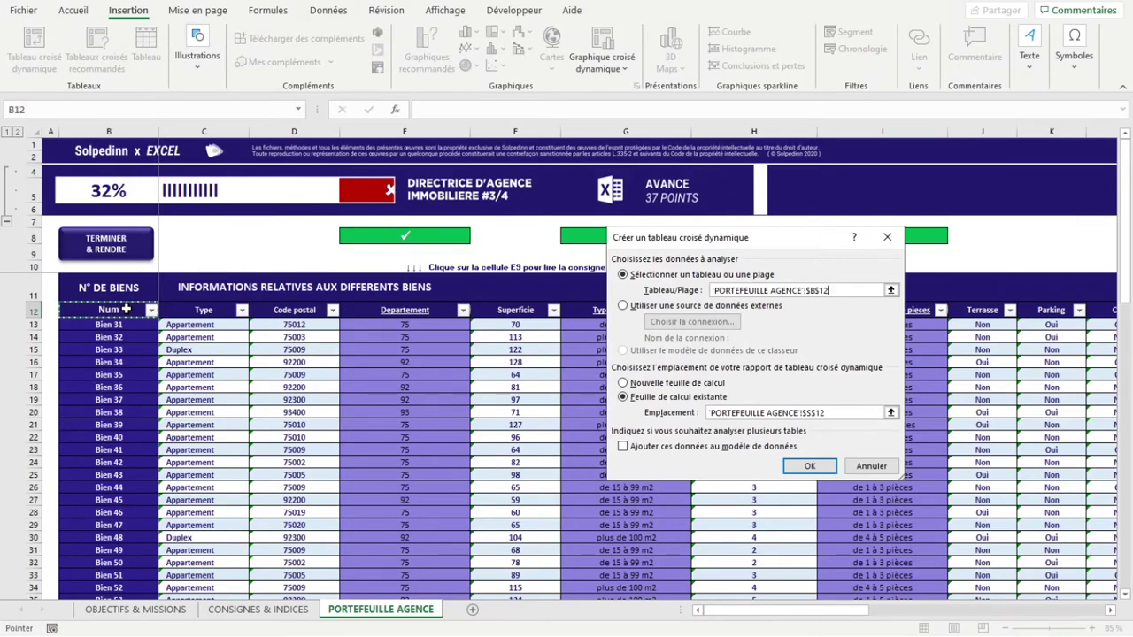
pyautogui.scroll(-11, 368, 394)
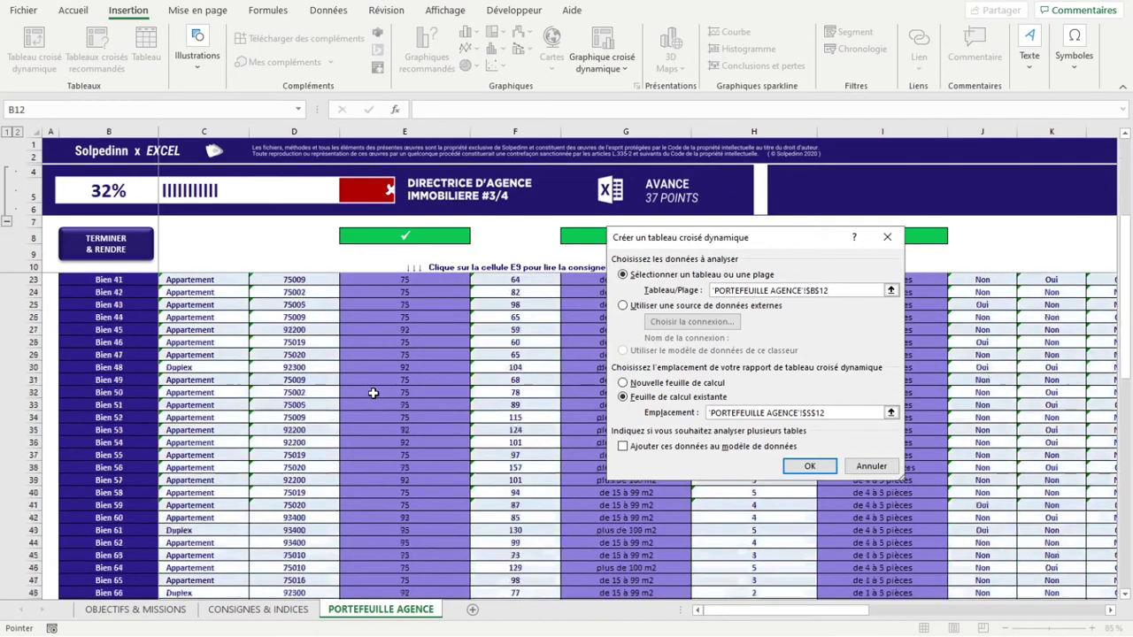
pyautogui.scroll(-8, 576, 489)
pyautogui.moveTo(747, 609); pyautogui.dragTo(802, 620)
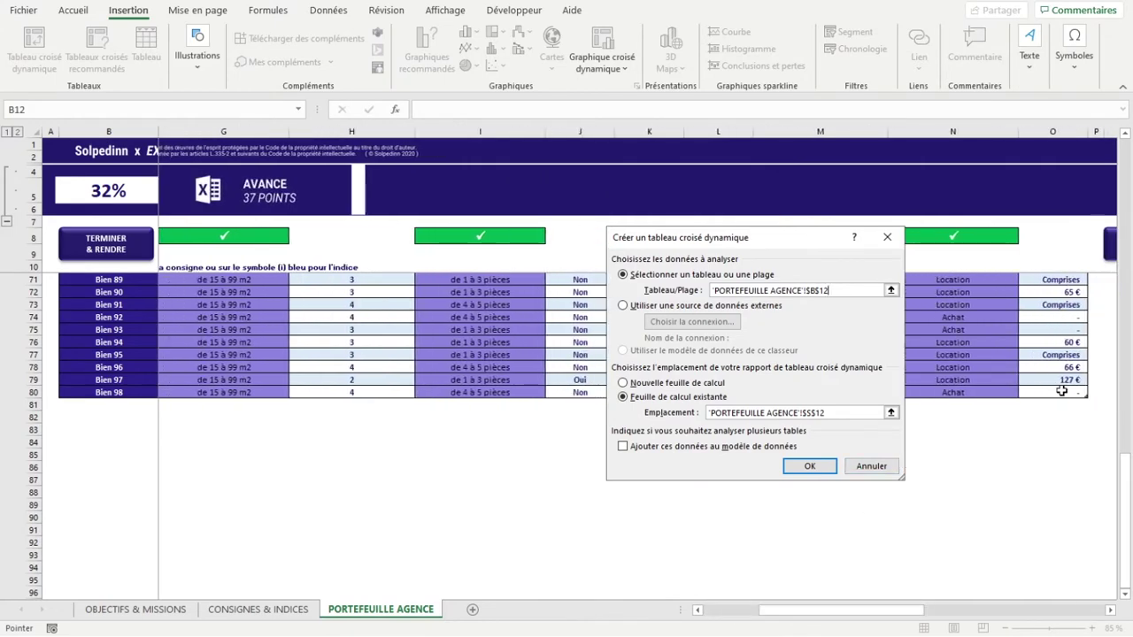
pyautogui.hotkey('ctrl', 'a')
pyautogui.scroll(5, 943, 458)
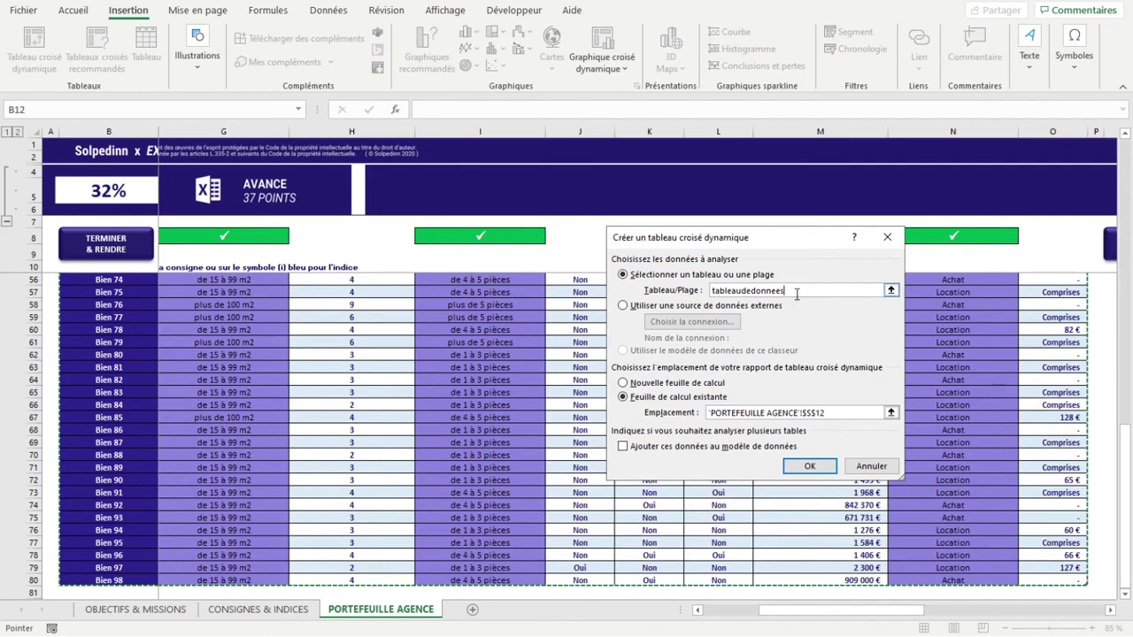
pyautogui.moveTo(790, 290); pyautogui.dragTo(678, 297)
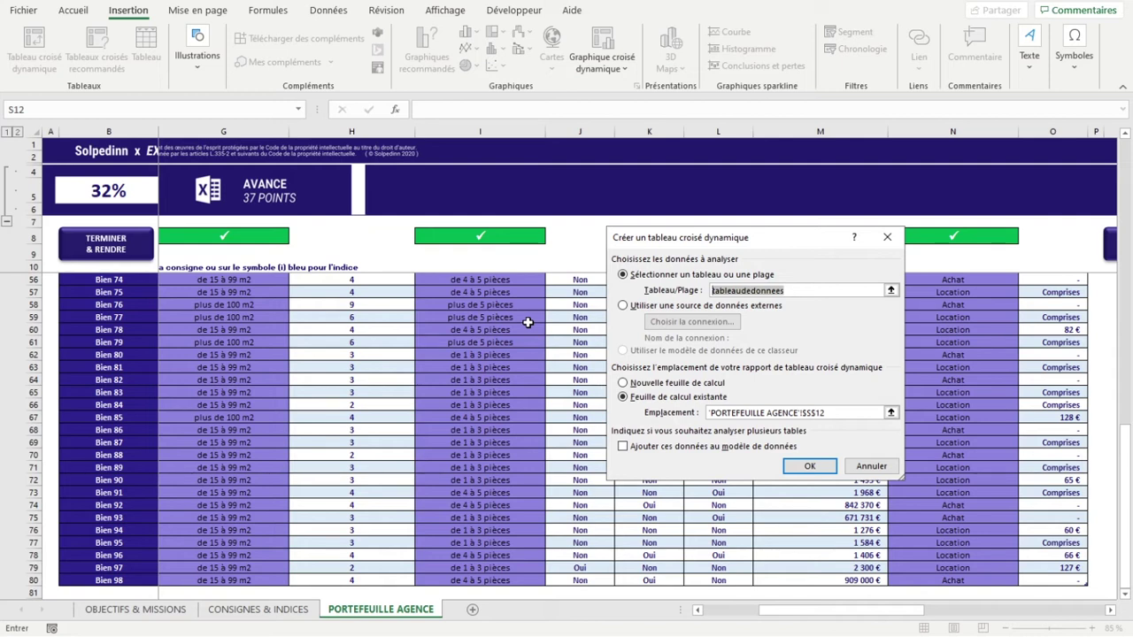
# Create the empty pivot table at S12 and acknowledge the Félicitations validation message
pyautogui.click(808, 466)
pyautogui.moveTo(656, 619); pyautogui.dragTo(735, 611)
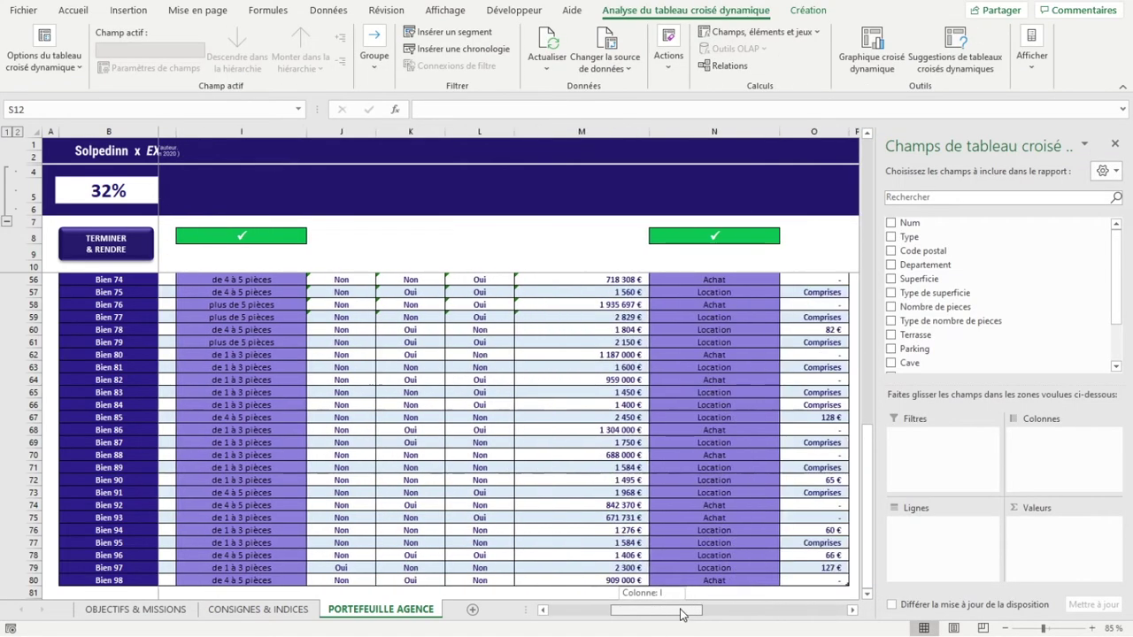
pyautogui.scroll(10, 668, 449)
pyautogui.scroll(5, 669, 449)
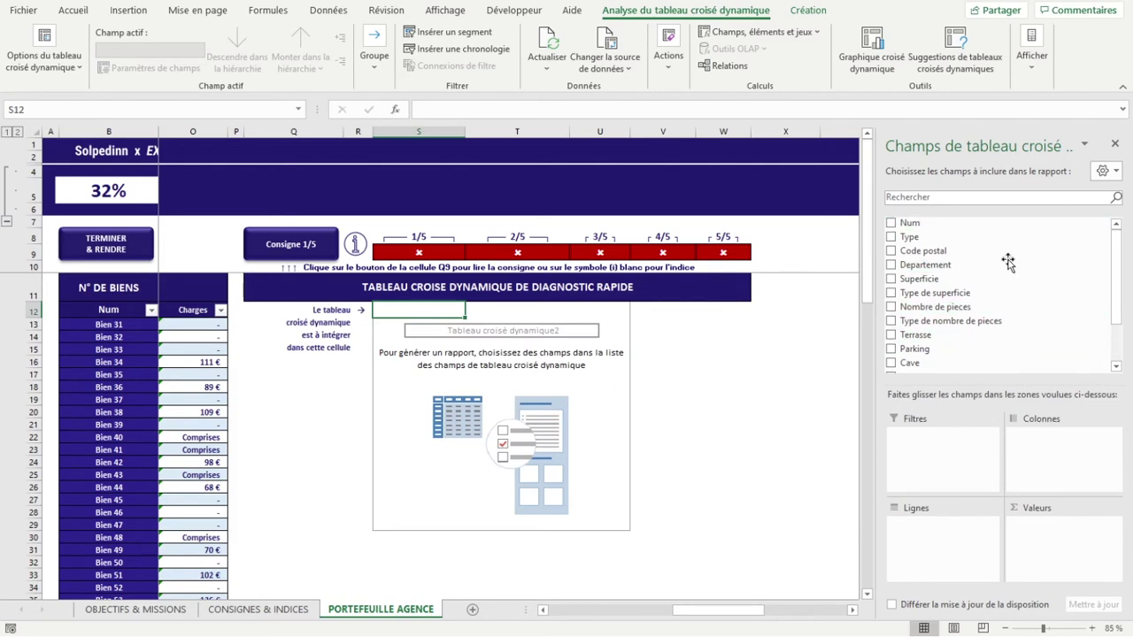
pyautogui.click(474, 462)
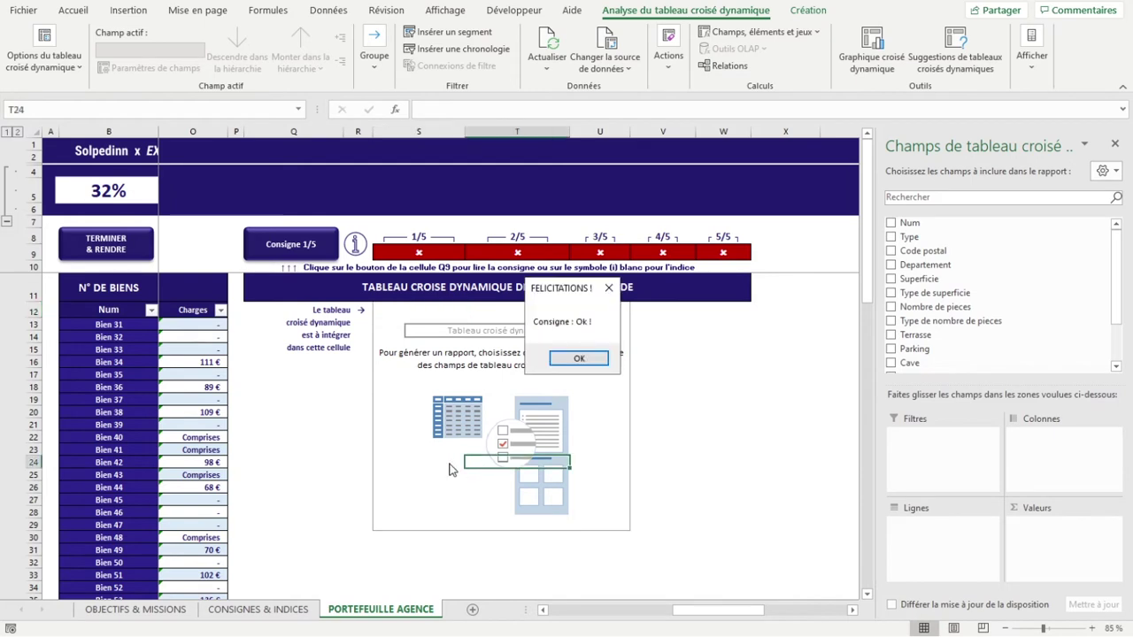
pyautogui.click(571, 359)
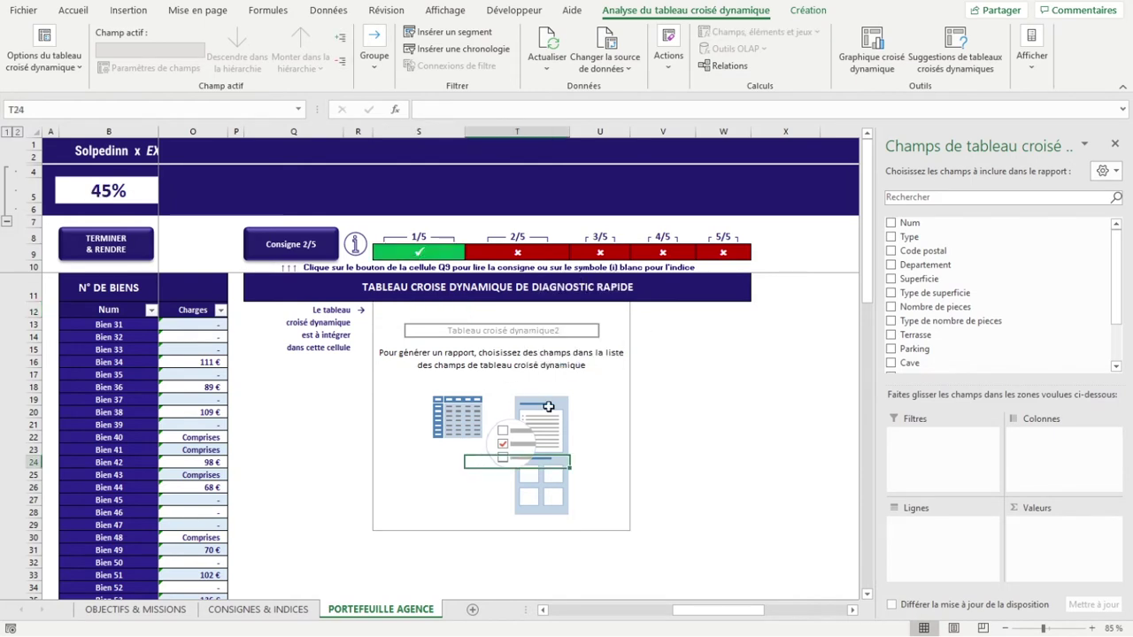
# Put Achat/Location in Lignes and Type de nombre de pieces in Colonnes
pyautogui.click(498, 385)
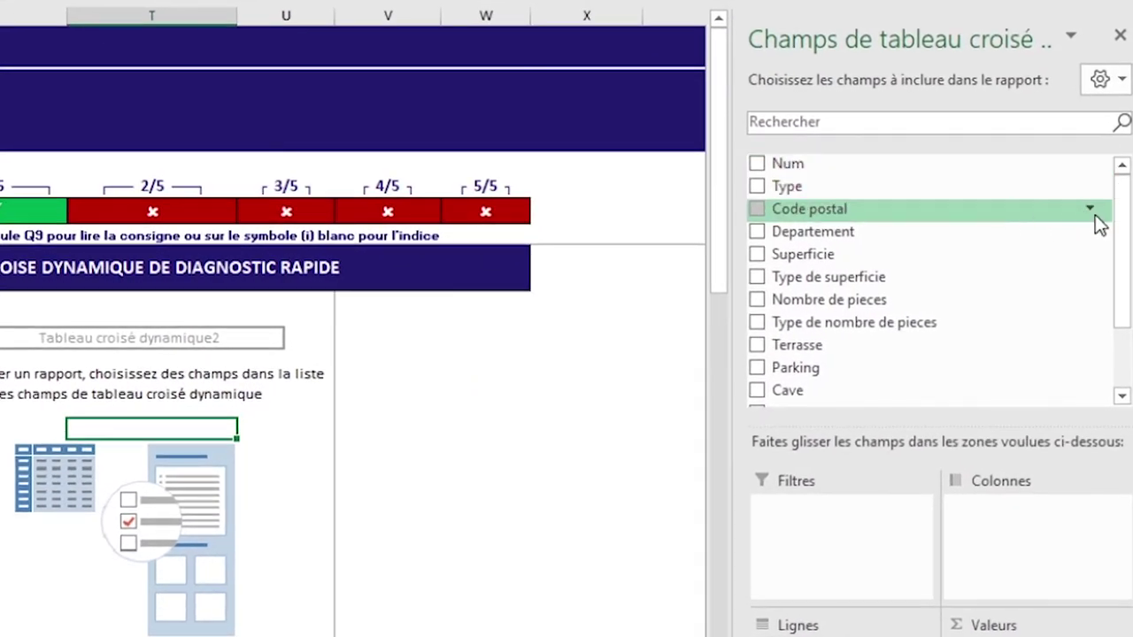
pyautogui.moveTo(1125, 222); pyautogui.dragTo(1129, 297)
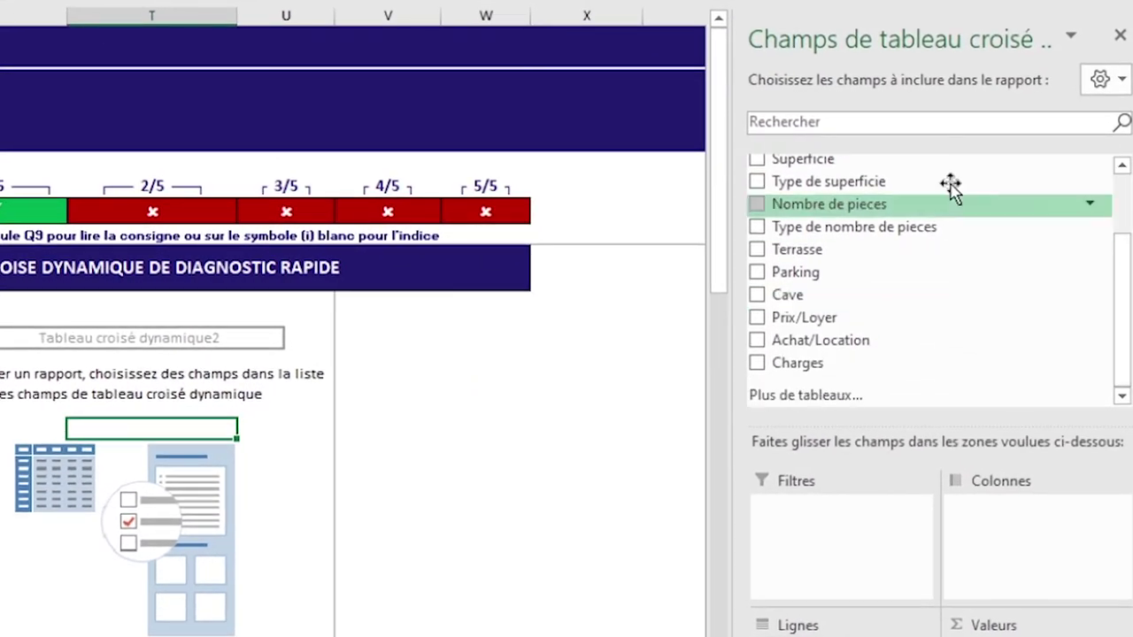
pyautogui.scroll(2, 951, 182)
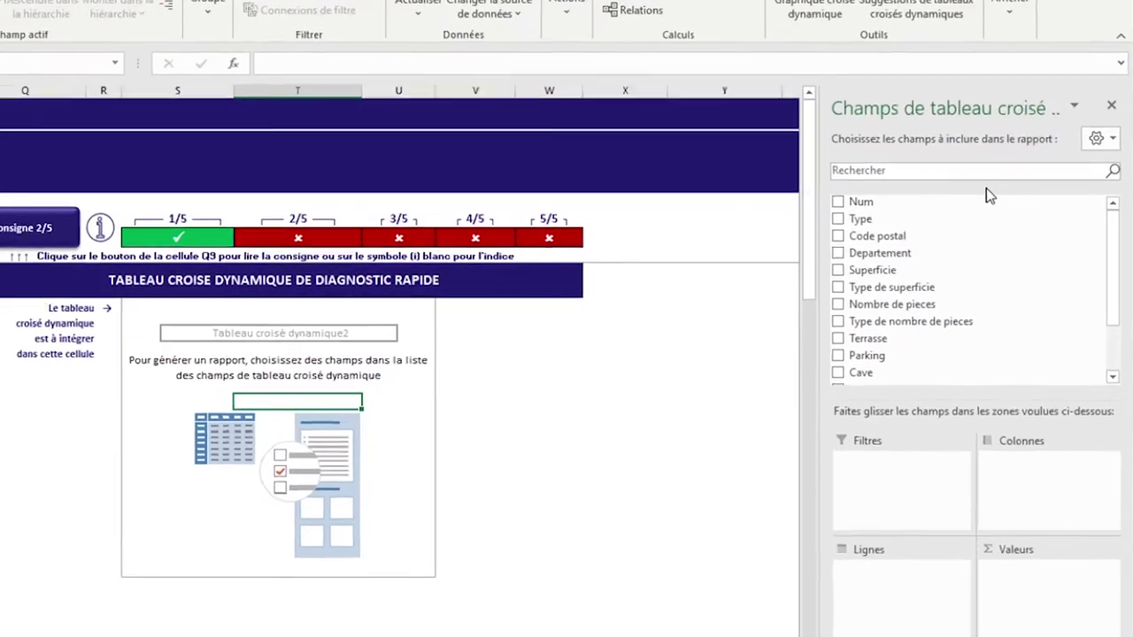
pyautogui.scroll(-2, 1018, 283)
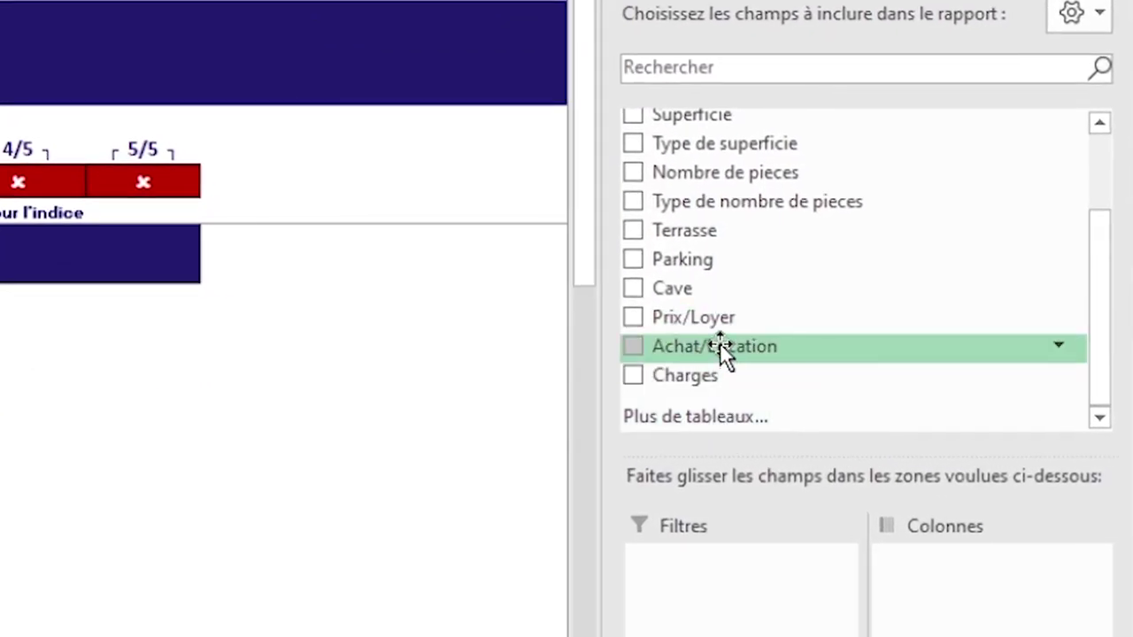
pyautogui.moveTo(719, 343); pyautogui.dragTo(747, 447)
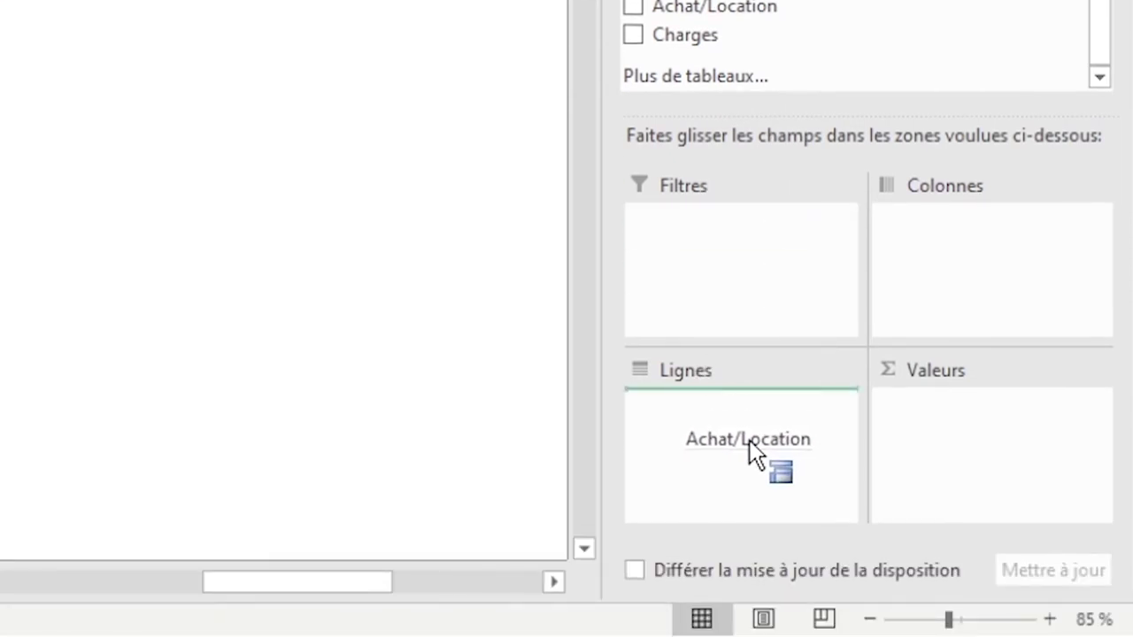
pyautogui.moveTo(748, 445); pyautogui.dragTo(748, 445)
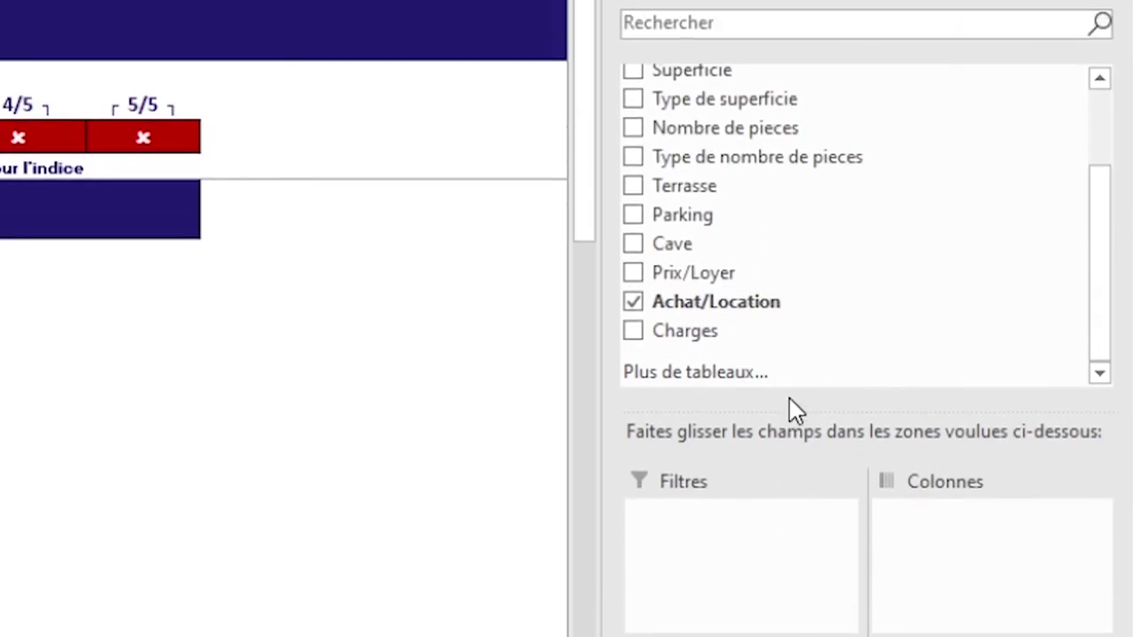
pyautogui.scroll(1, 823, 381)
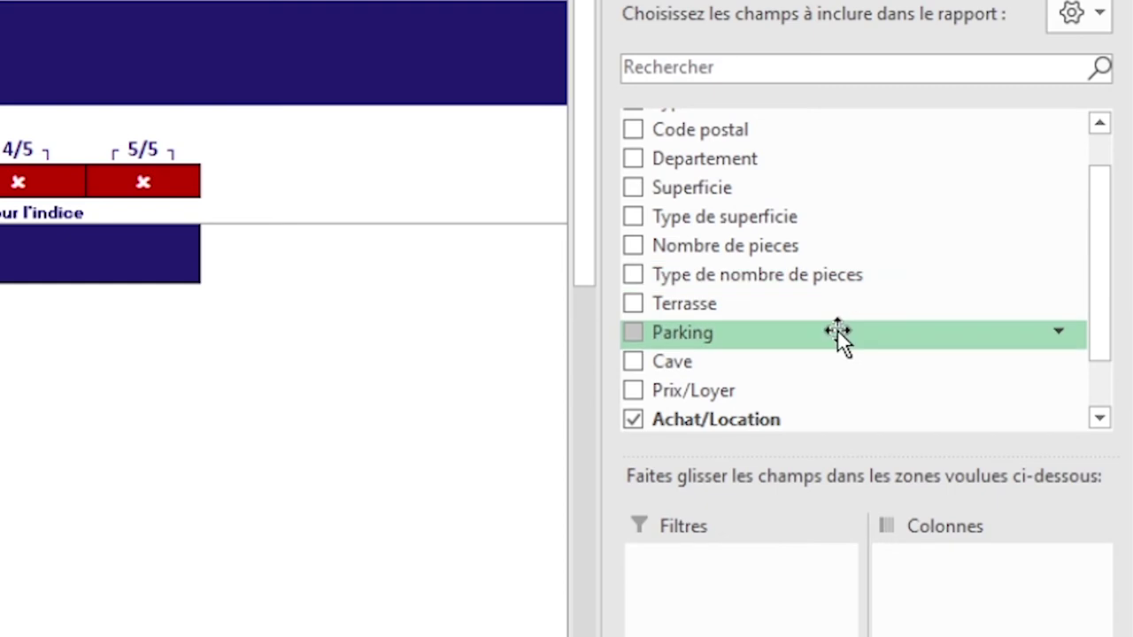
pyautogui.moveTo(728, 269); pyautogui.dragTo(951, 265)
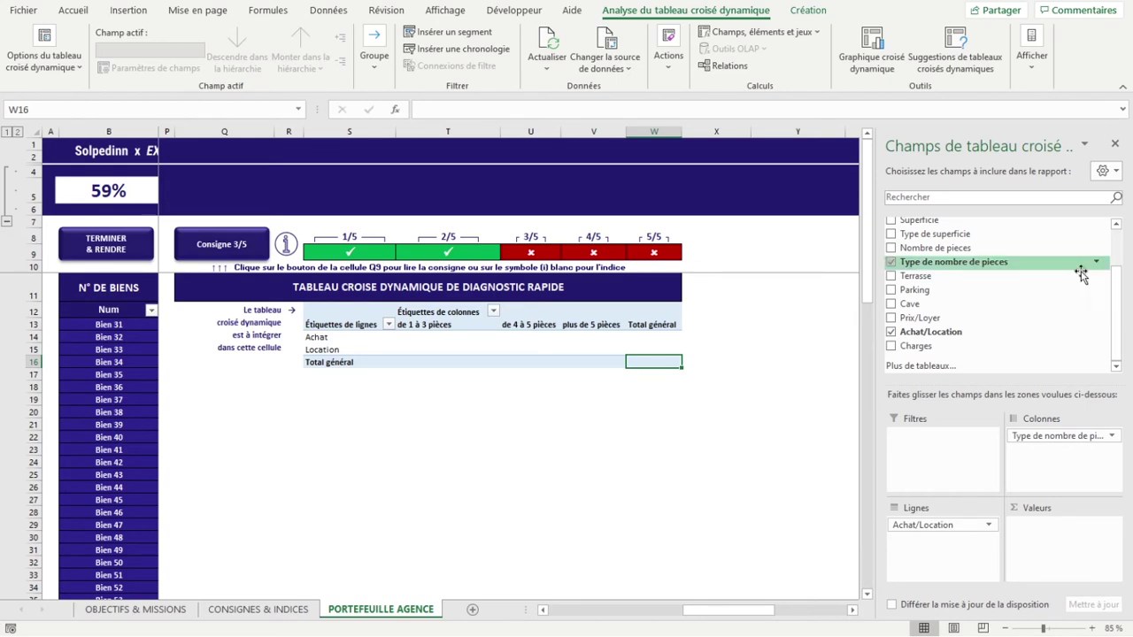
# Add Num to Valeurs as Nombre de Num, counting 68 properties in total
pyautogui.scroll(2, 1054, 265)
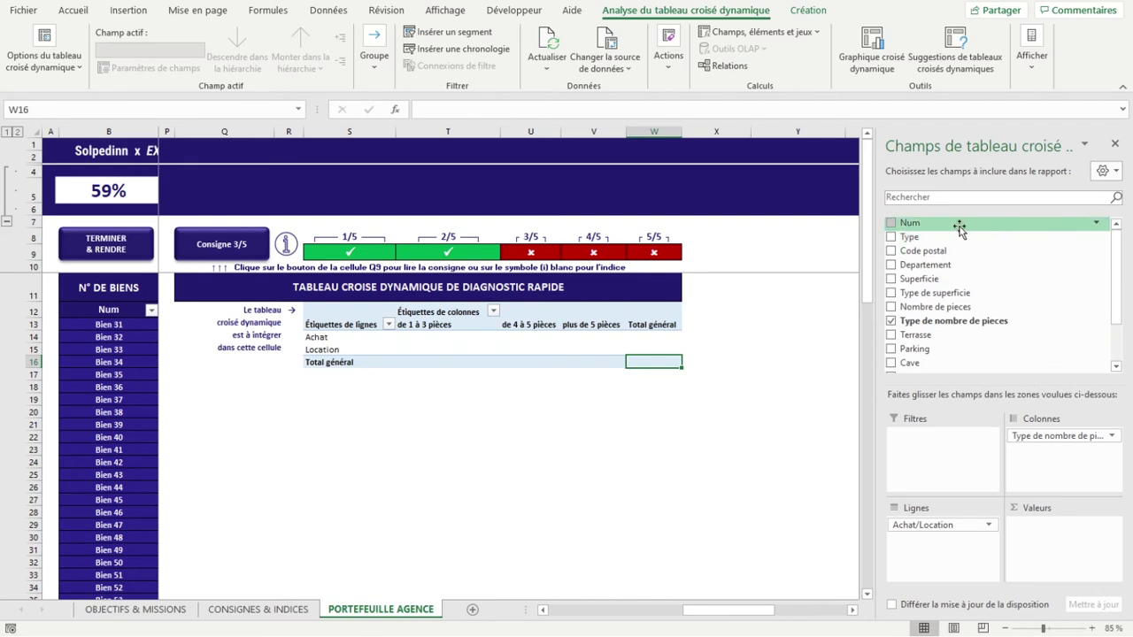
pyautogui.moveTo(942, 223); pyautogui.dragTo(1057, 549)
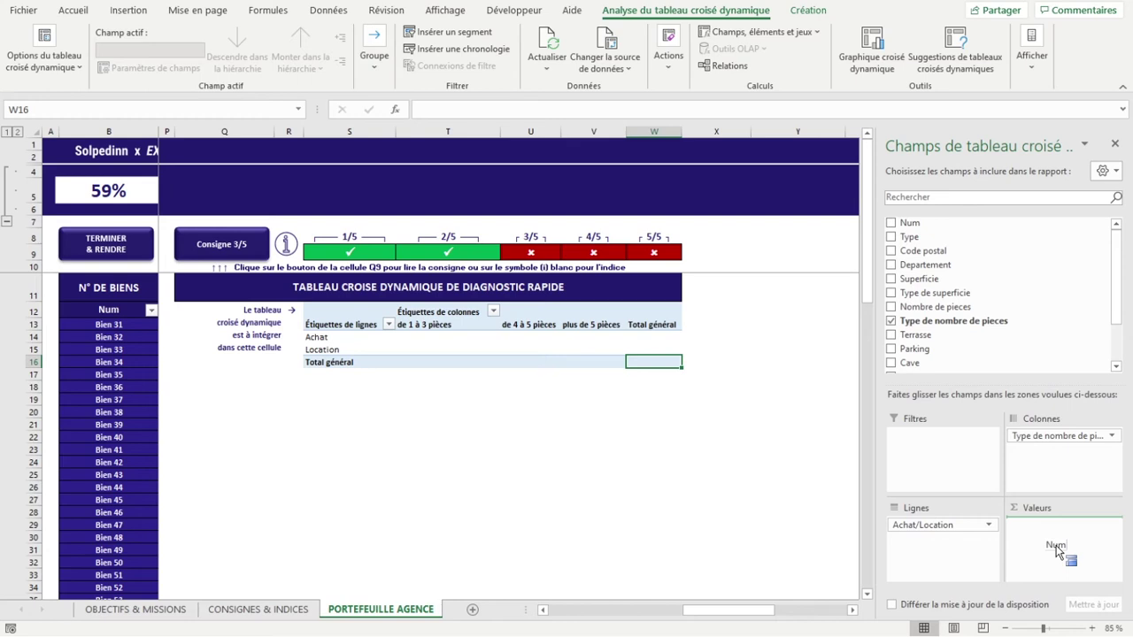
pyautogui.moveTo(1056, 548); pyautogui.dragTo(1059, 551)
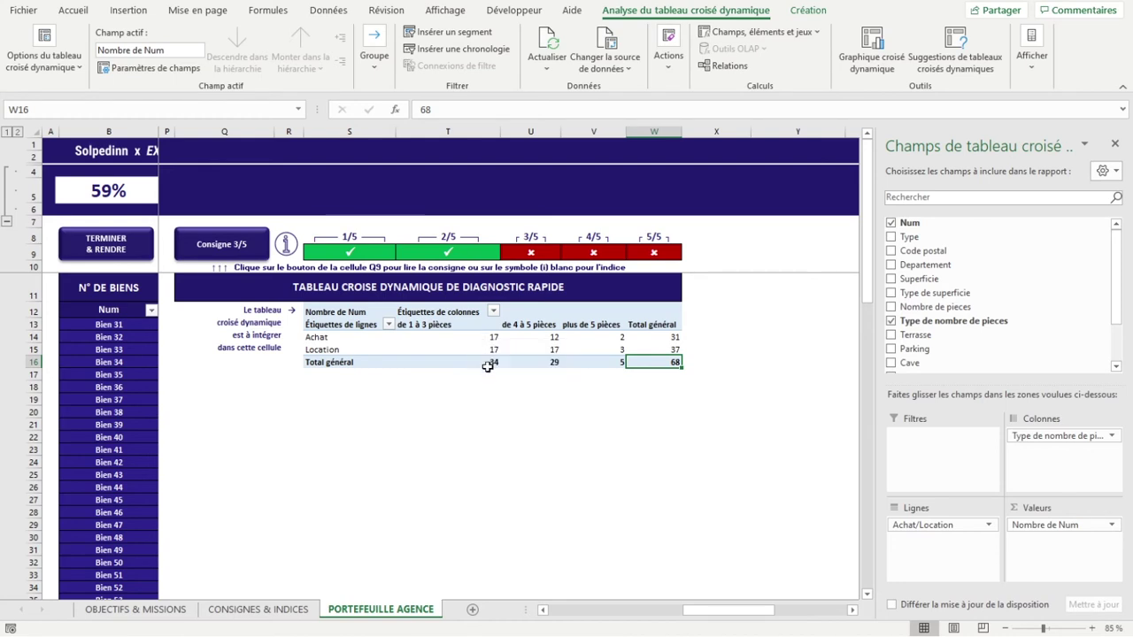
# Inspect the pivot counts in T14, U15 and the de 1 à 3 pièces cells
pyautogui.click(474, 337)
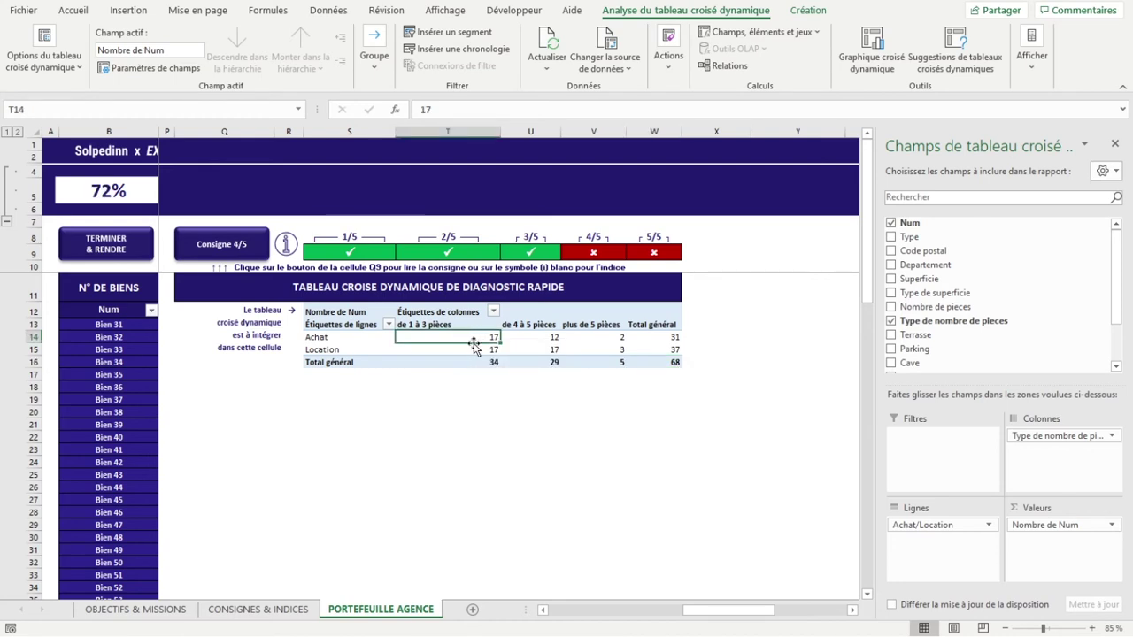
pyautogui.click(317, 337)
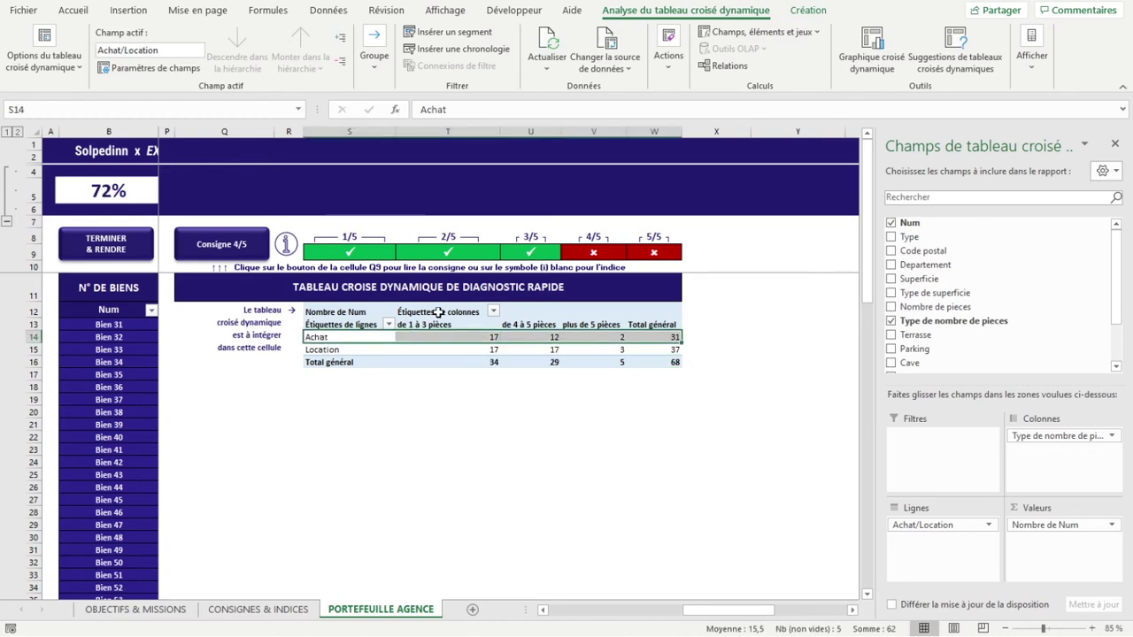
pyautogui.moveTo(438, 312); pyautogui.dragTo(448, 340)
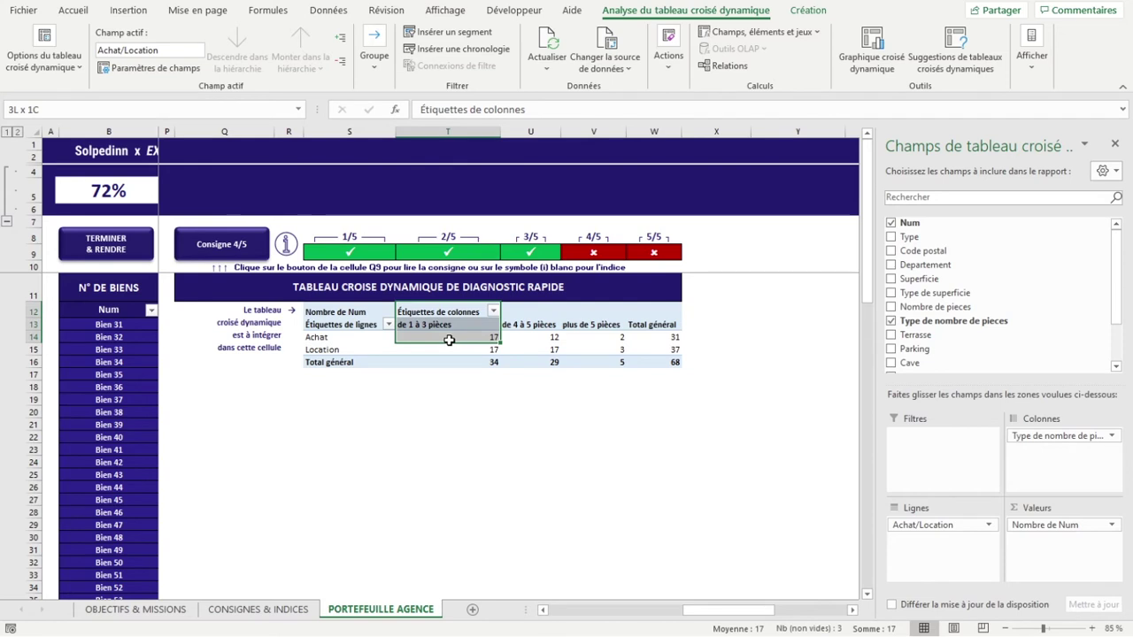
pyautogui.moveTo(438, 324); pyautogui.dragTo(442, 331)
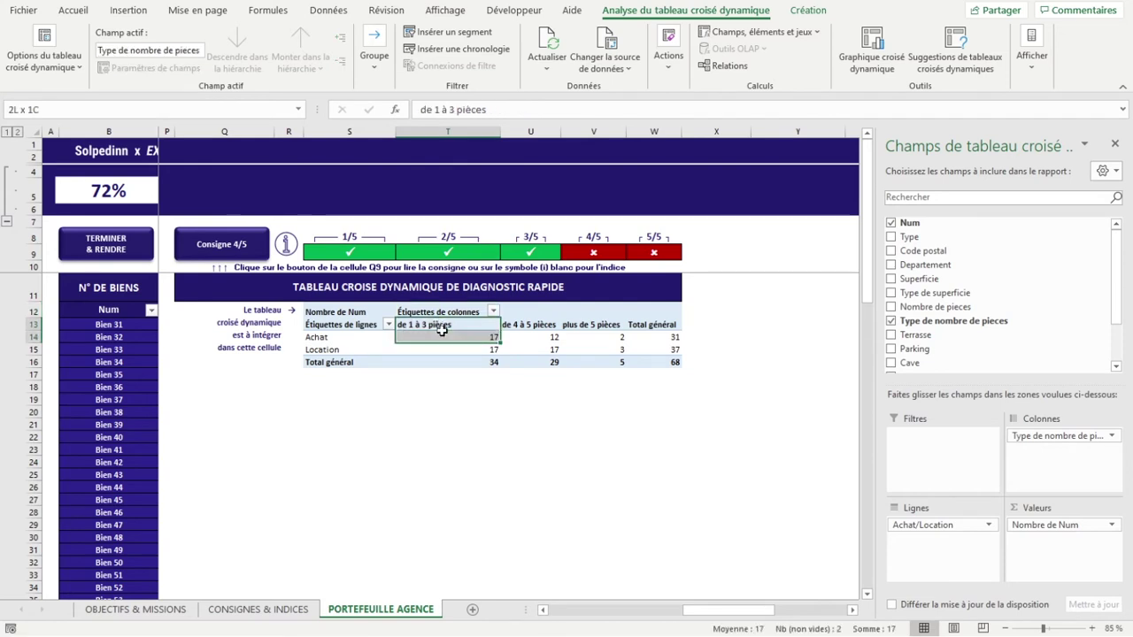
pyautogui.click(528, 351)
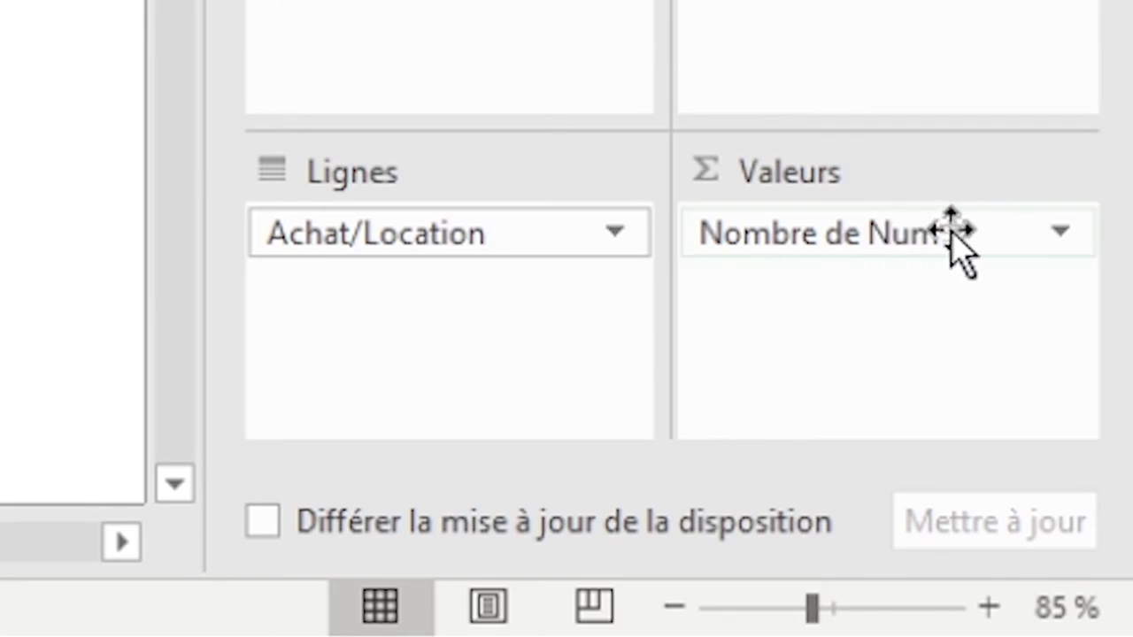
# Open the value field settings for Nombre de Num and browse the calculation list
pyautogui.click(1066, 232)
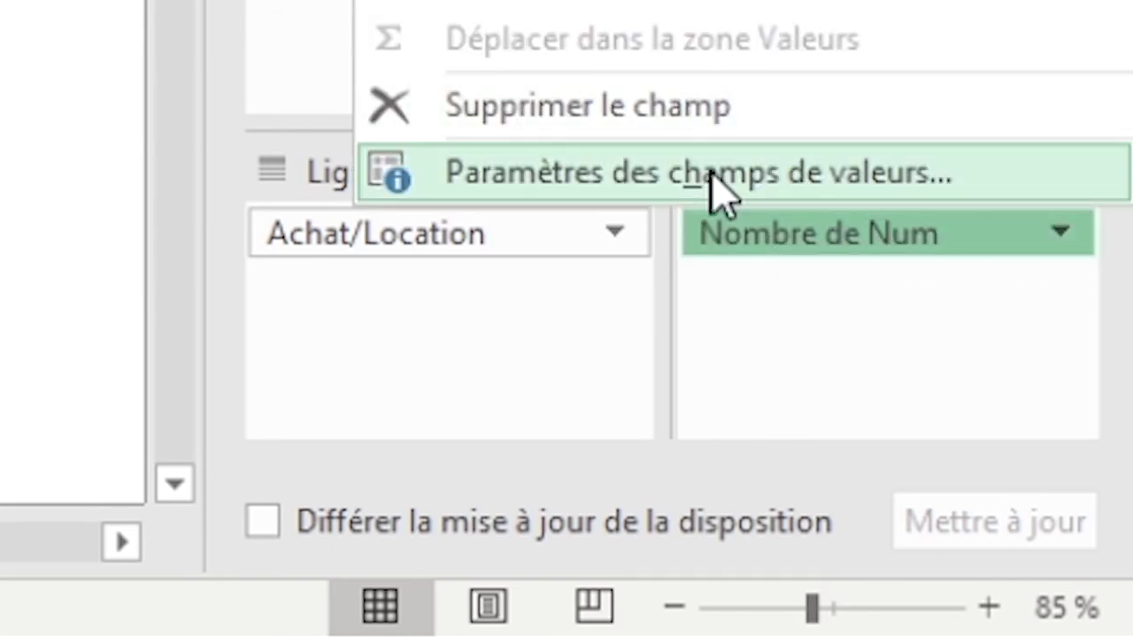
pyautogui.click(715, 181)
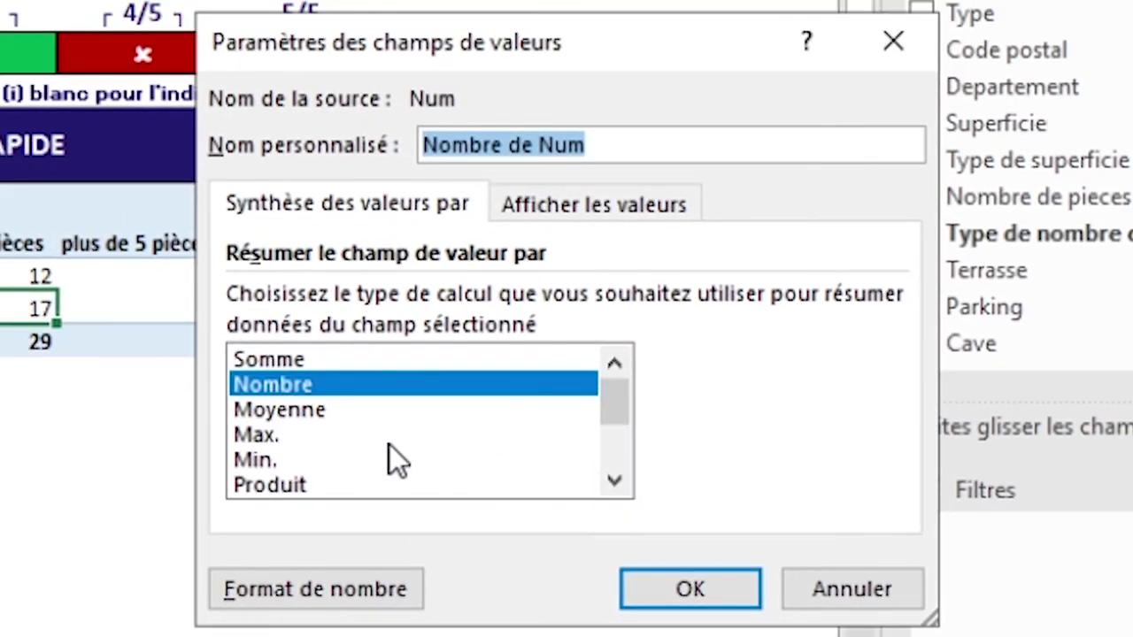
pyautogui.scroll(-2, 443, 414)
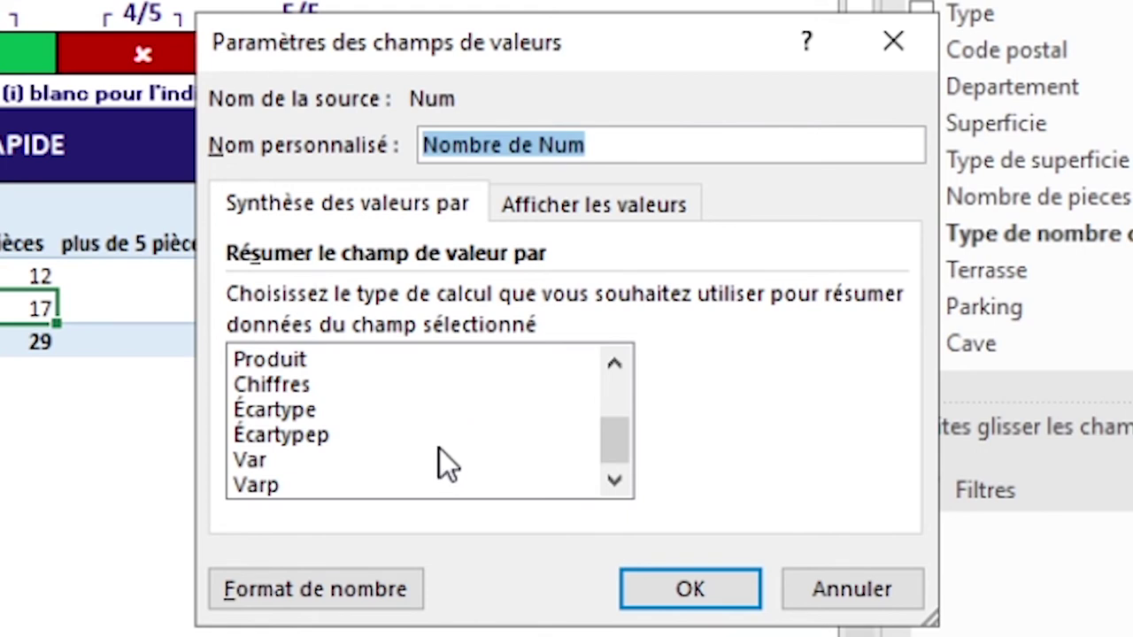
pyautogui.scroll(2, 440, 449)
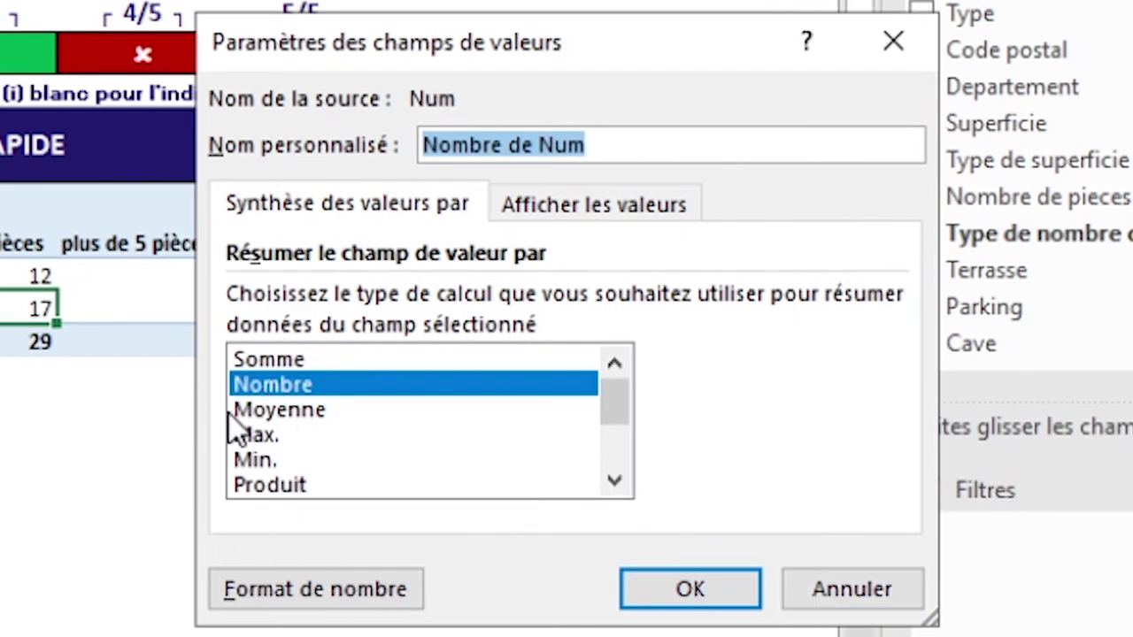
# Cancel the settings, remove Nombre de Num from Valeurs, and check the emptied cells
pyautogui.click(868, 591)
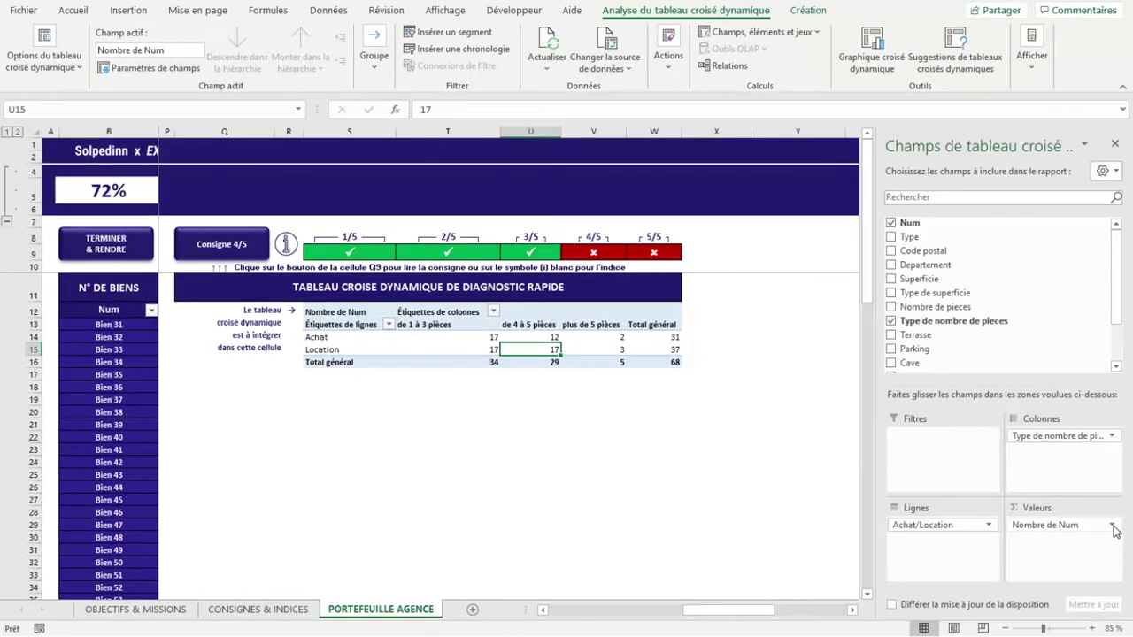
pyautogui.click(1112, 528)
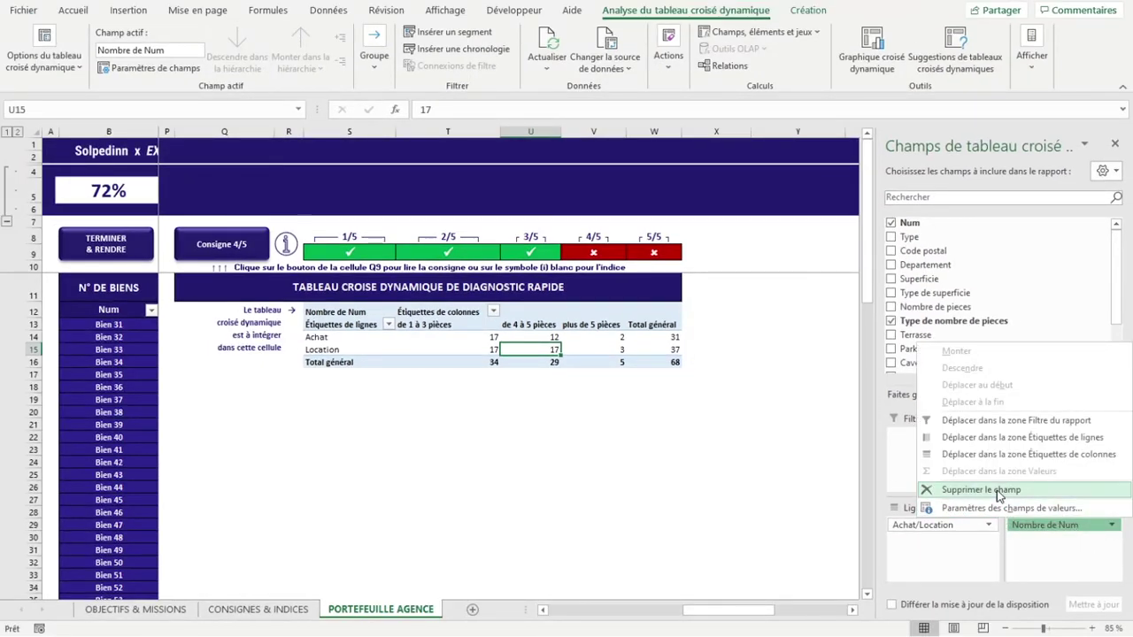
pyautogui.click(981, 490)
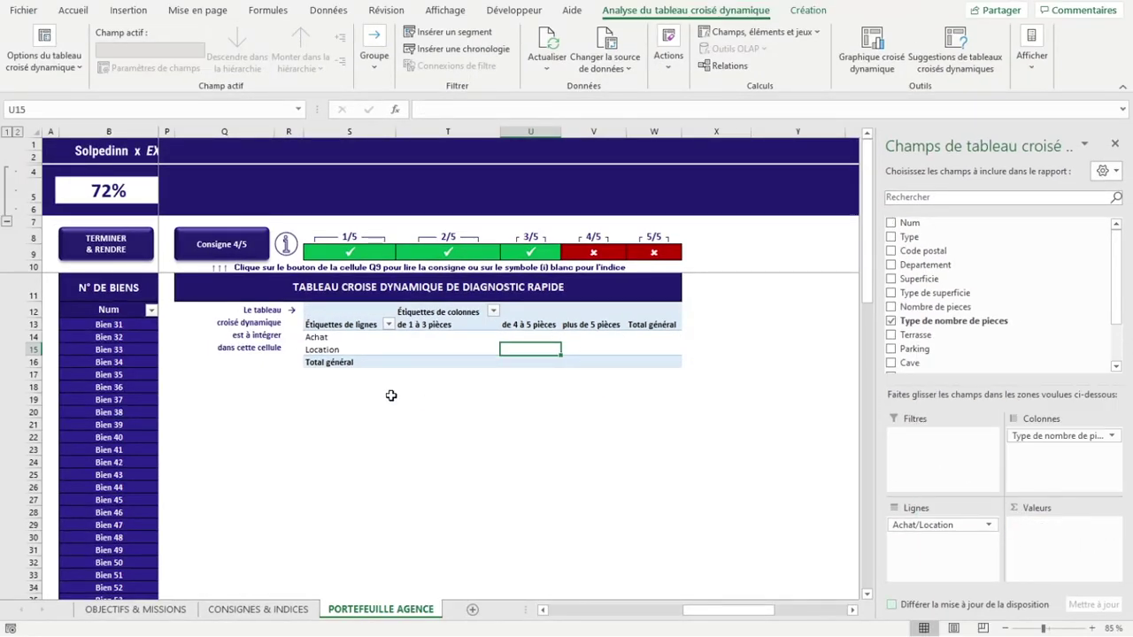
pyautogui.click(401, 338)
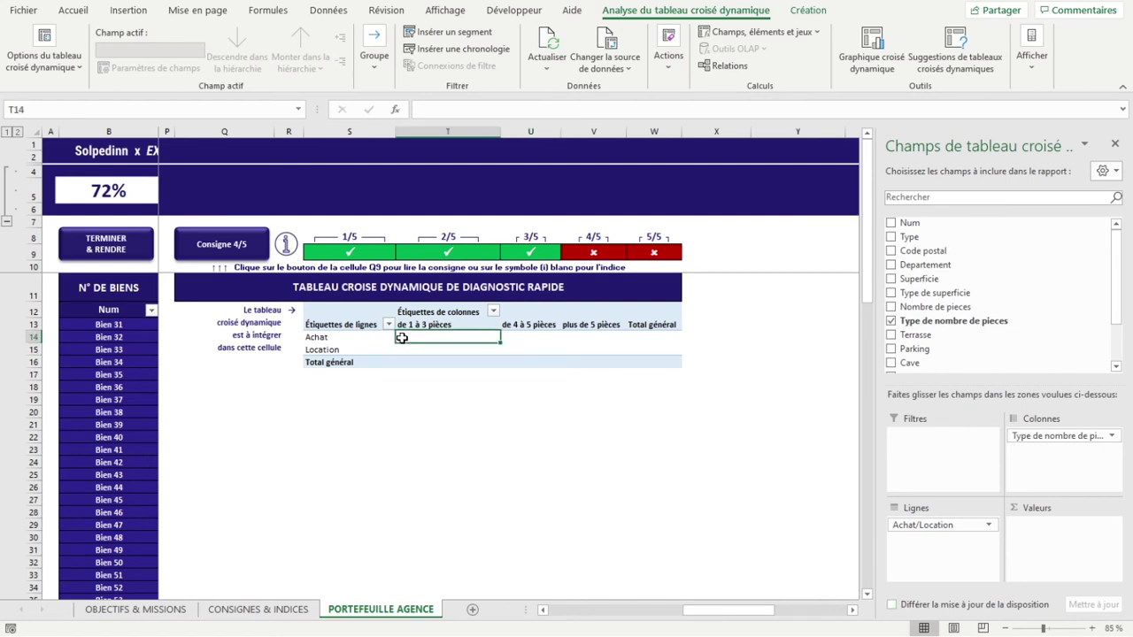
pyautogui.click(406, 351)
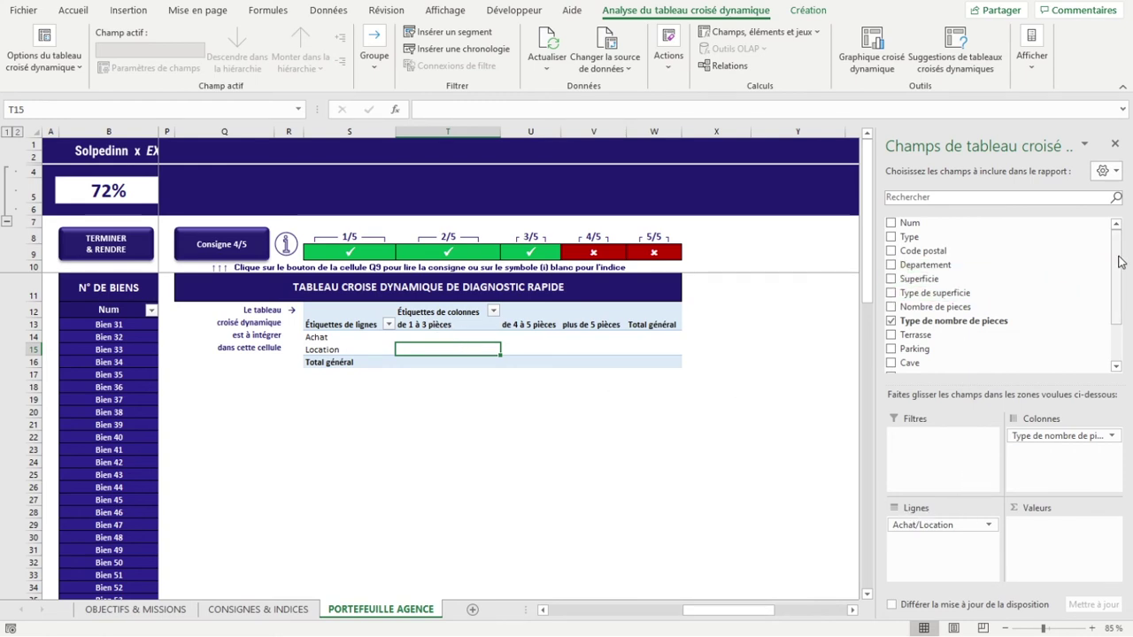
# Add Prix/Loyer to Valeurs and summarize it by Moyenne
pyautogui.moveTo(1121, 261); pyautogui.dragTo(1121, 298)
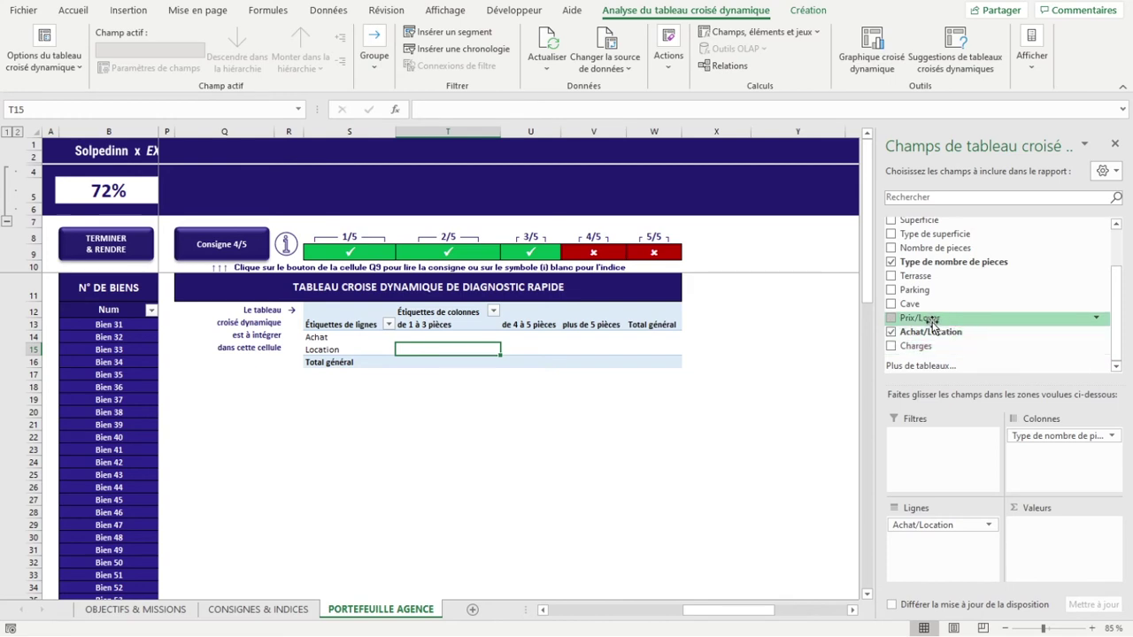
pyautogui.moveTo(931, 319); pyautogui.dragTo(1053, 544)
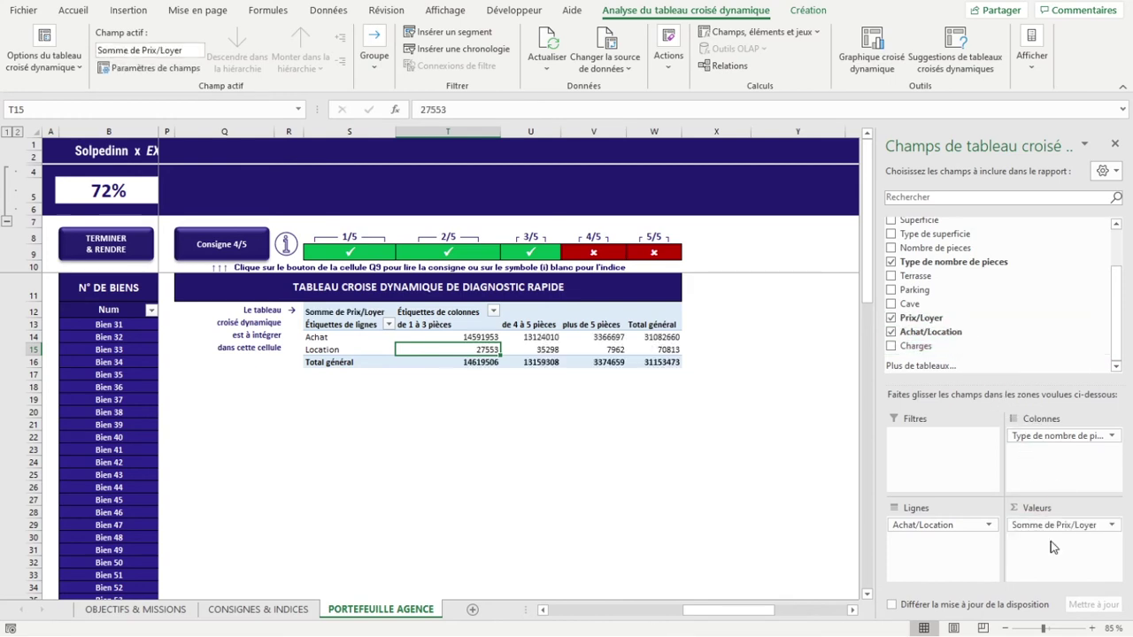
pyautogui.click(1112, 526)
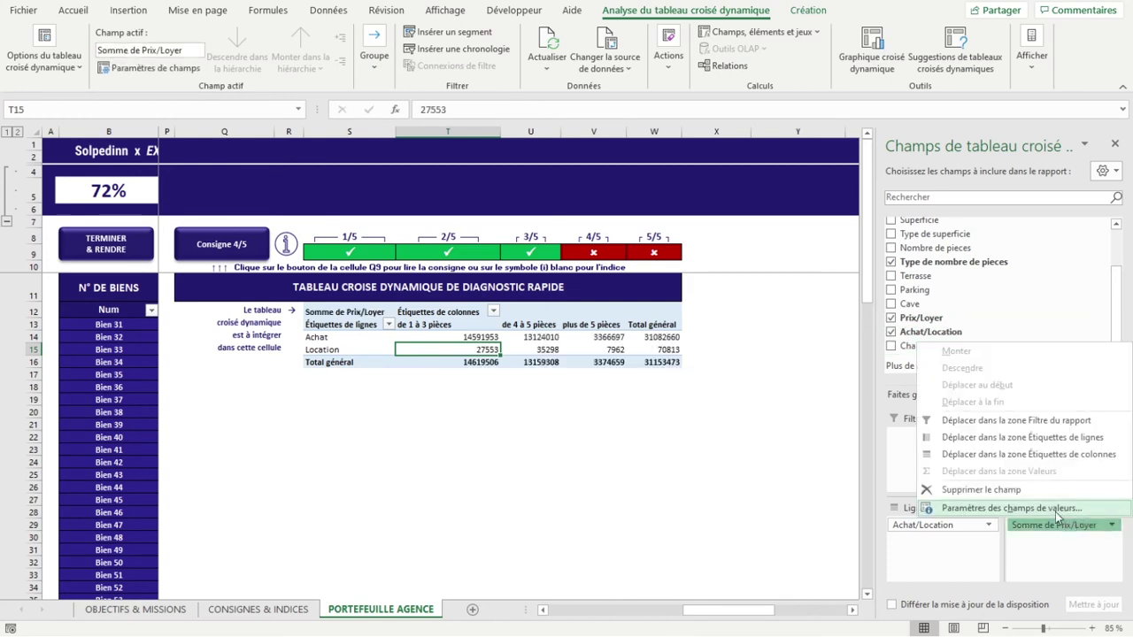
pyautogui.click(1057, 510)
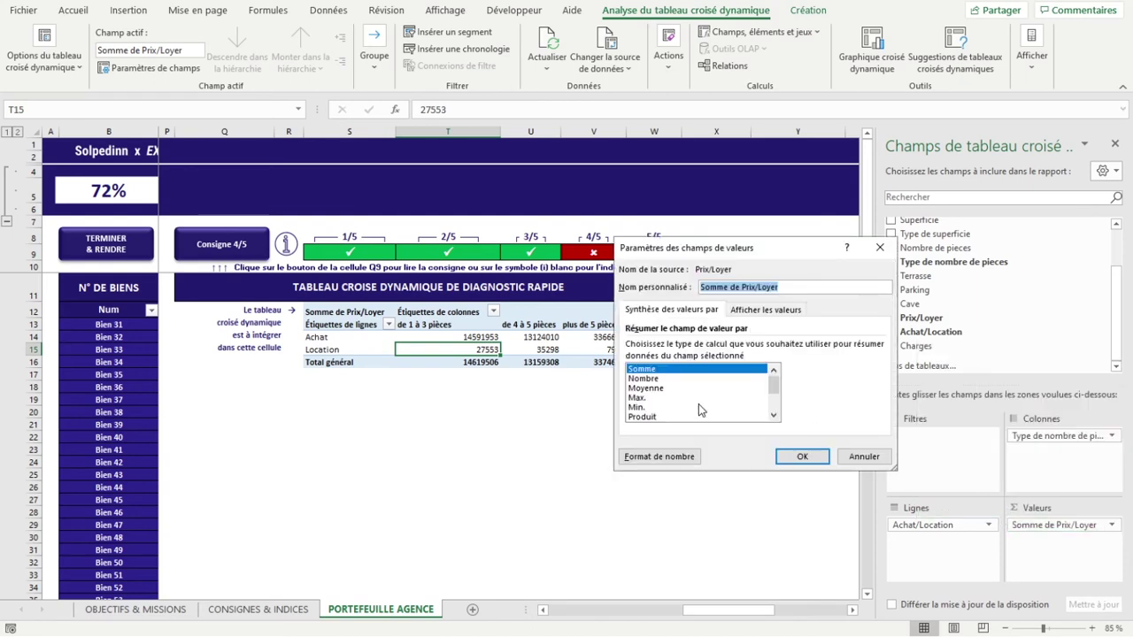
pyautogui.click(658, 391)
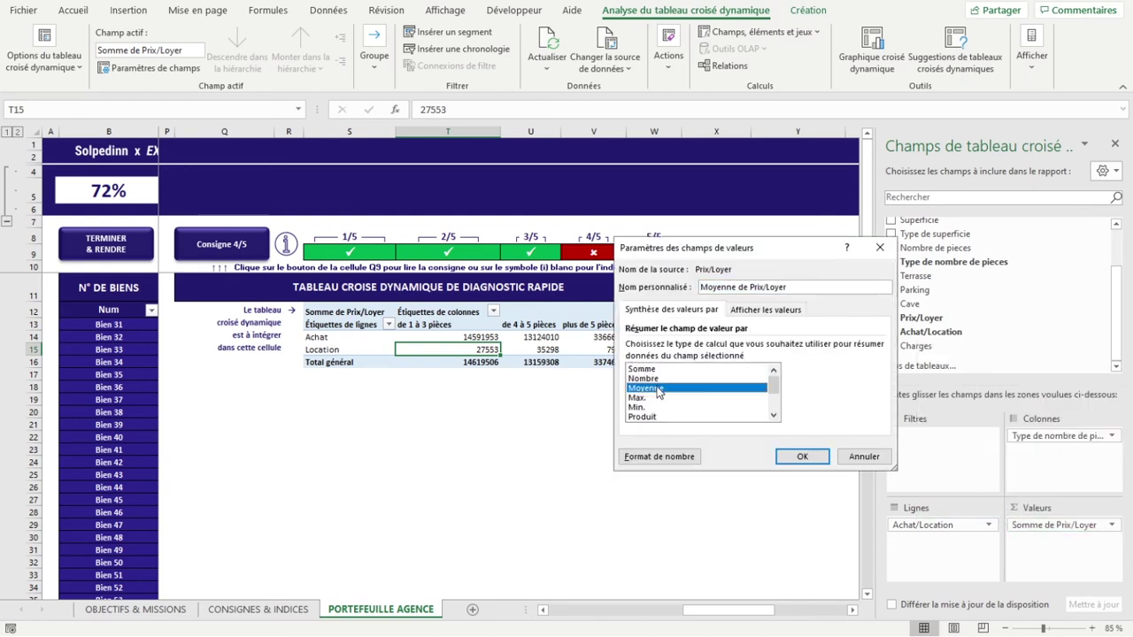
pyautogui.click(802, 456)
# Format the average Prix/Loyer values as accounting euros with no decimals
pyautogui.moveTo(449, 339); pyautogui.dragTo(647, 357)
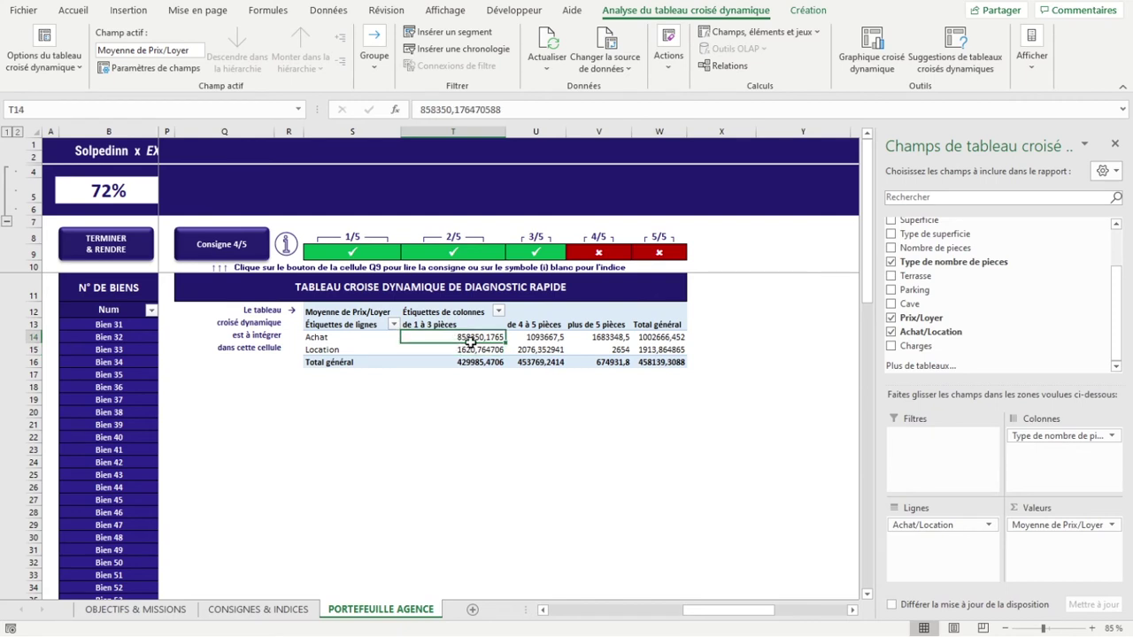
pyautogui.click(74, 10)
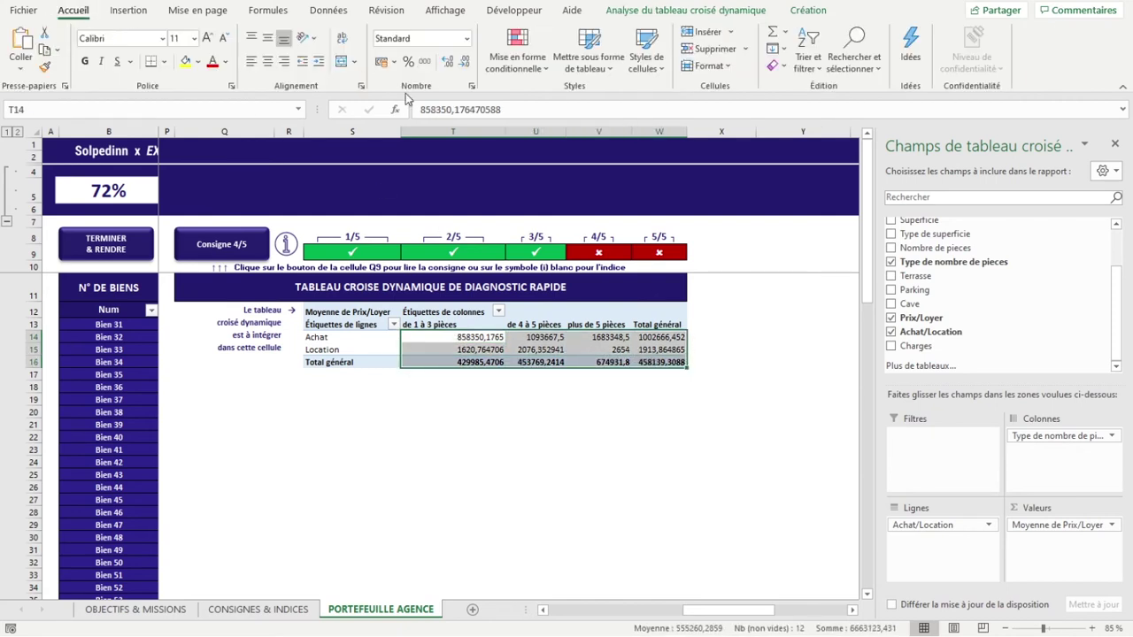
pyautogui.click(382, 64)
pyautogui.click(458, 68)
pyautogui.click(459, 68)
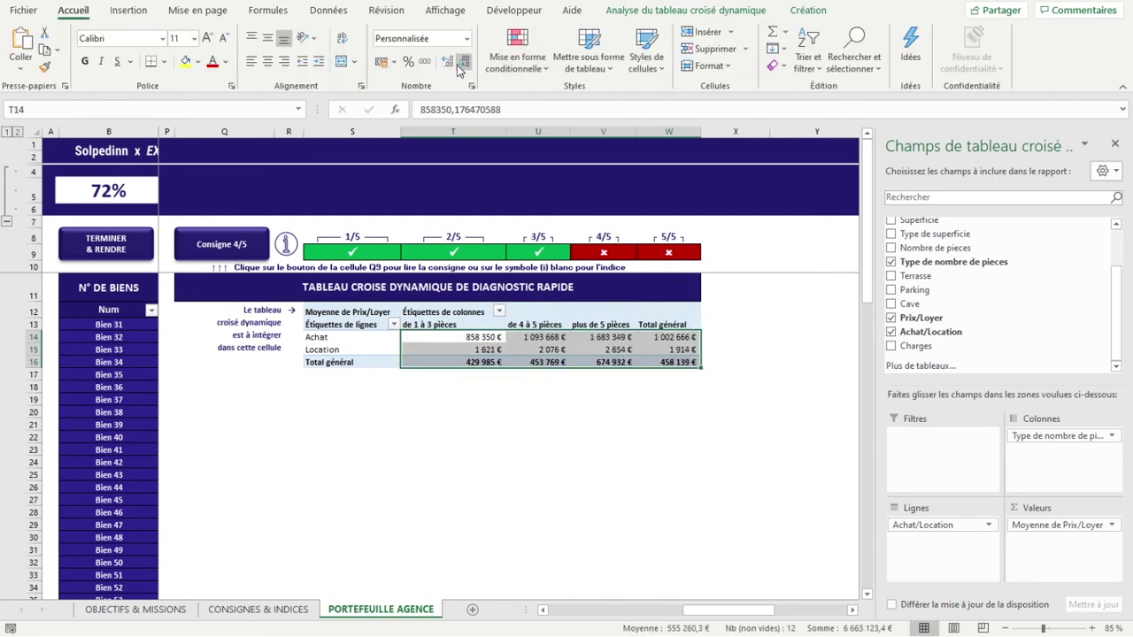
# Reselect a pivot value cell to bring back the PivotTable Fields list
pyautogui.click(554, 502)
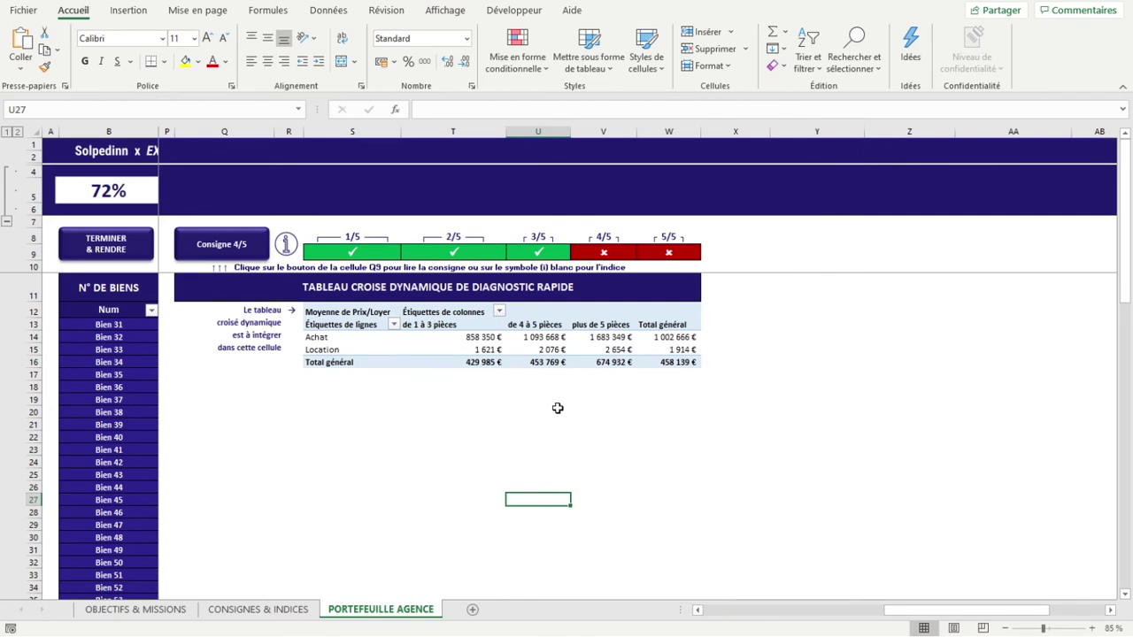
pyautogui.click(484, 337)
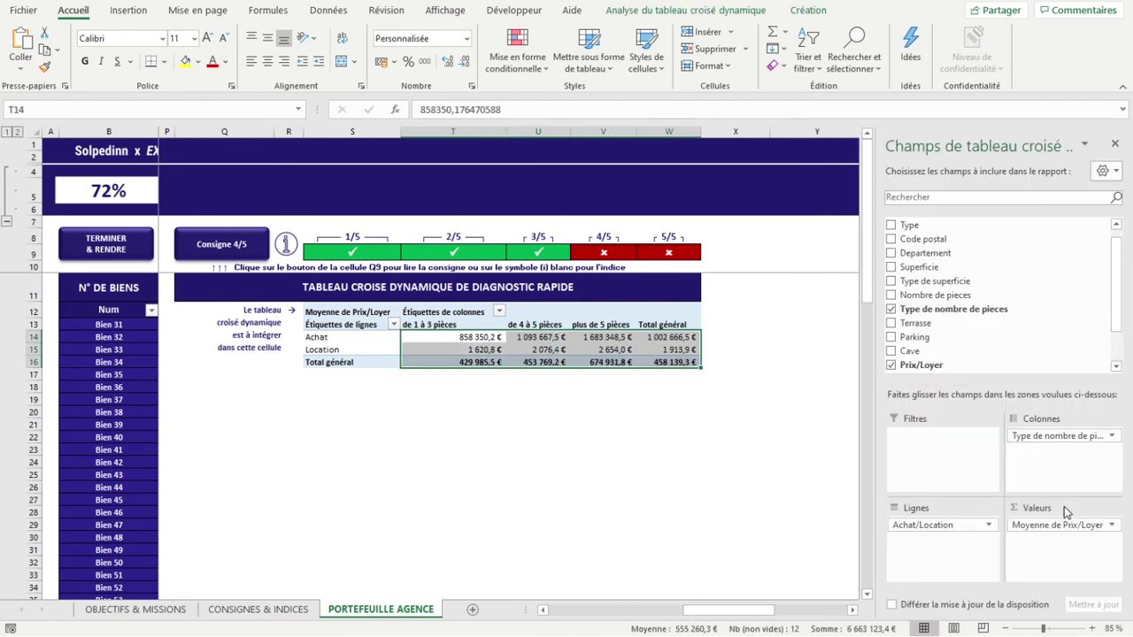
pyautogui.click(657, 363)
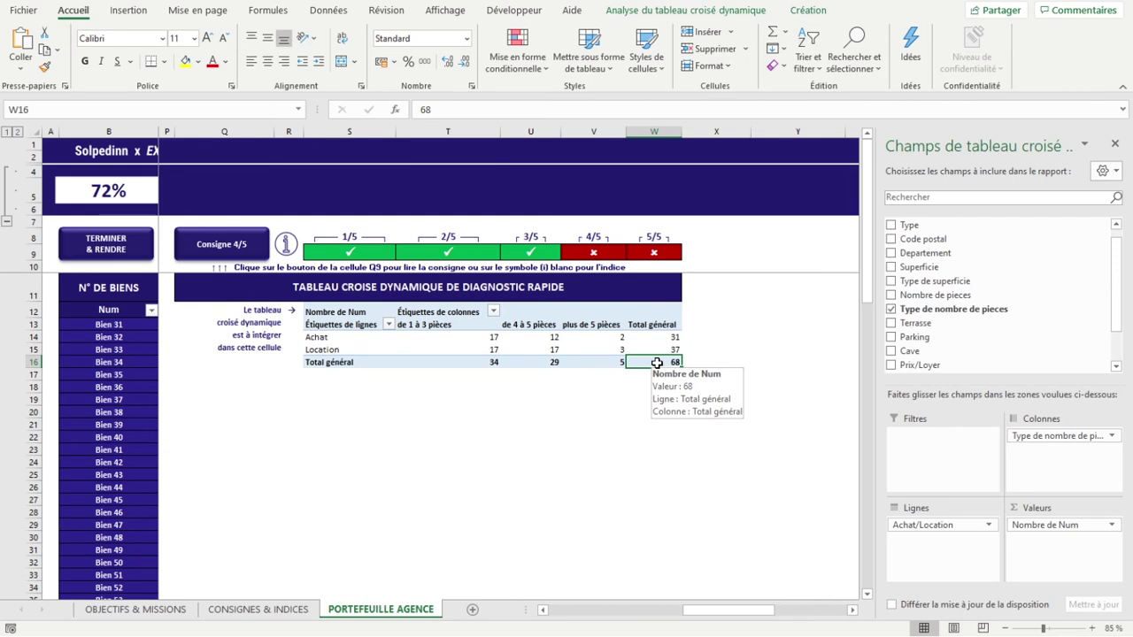
# Add Departement to the pivot rows beneath Achat/Location, splitting them into 75, 92 and 93
pyautogui.scroll(1, 1018, 309)
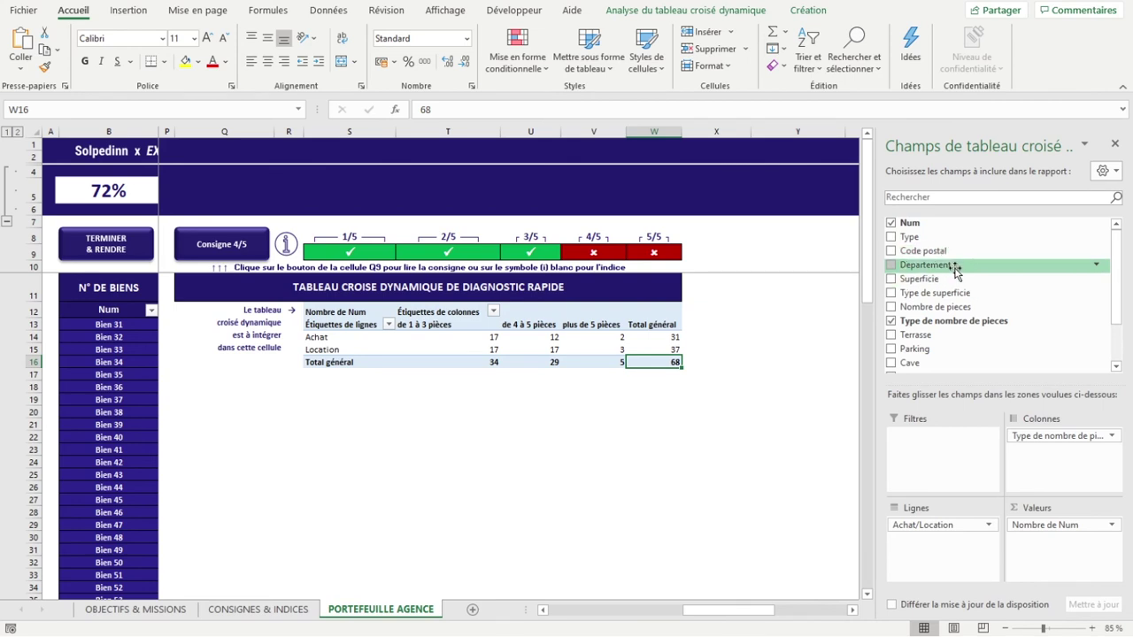
pyautogui.moveTo(939, 265)
pyautogui.mouseDown()
pyautogui.moveTo(954, 569)
pyautogui.moveTo(942, 551)
pyautogui.mouseUp()
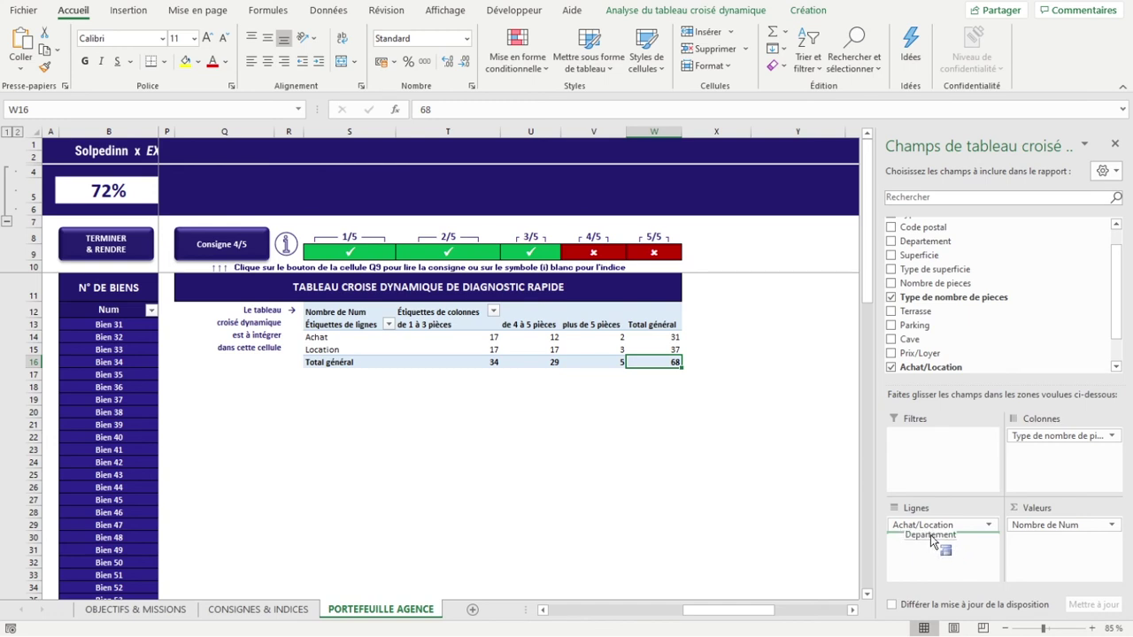
pyautogui.moveTo(942, 551); pyautogui.dragTo(942, 550)
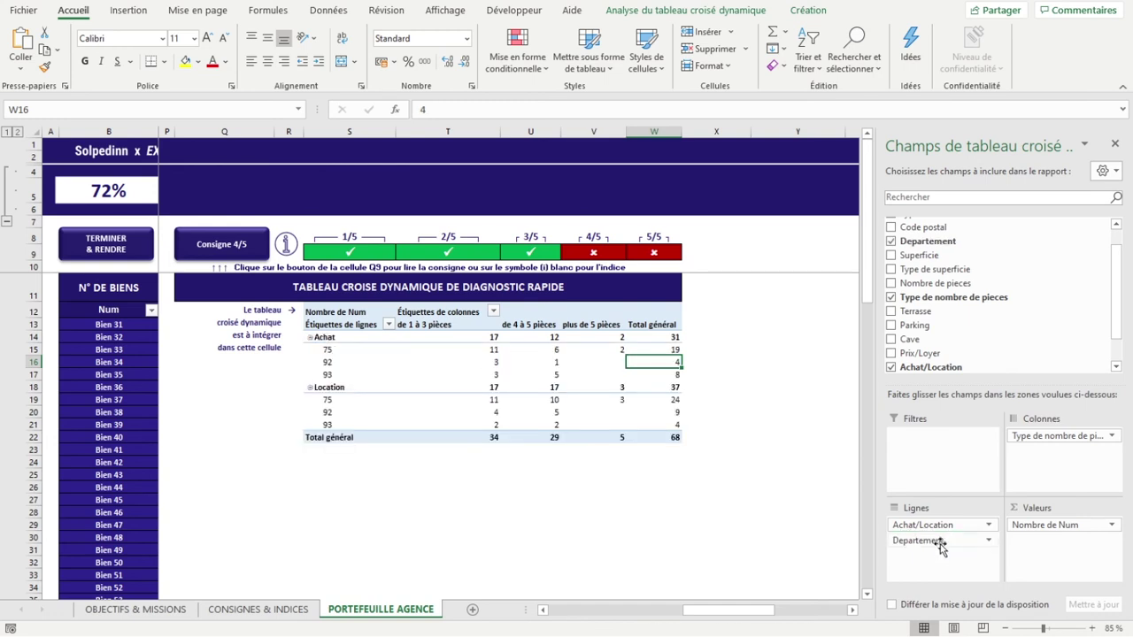
# Select a pivot label so step 4/5 is validated, and dismiss the congratulations message
pyautogui.click(334, 339)
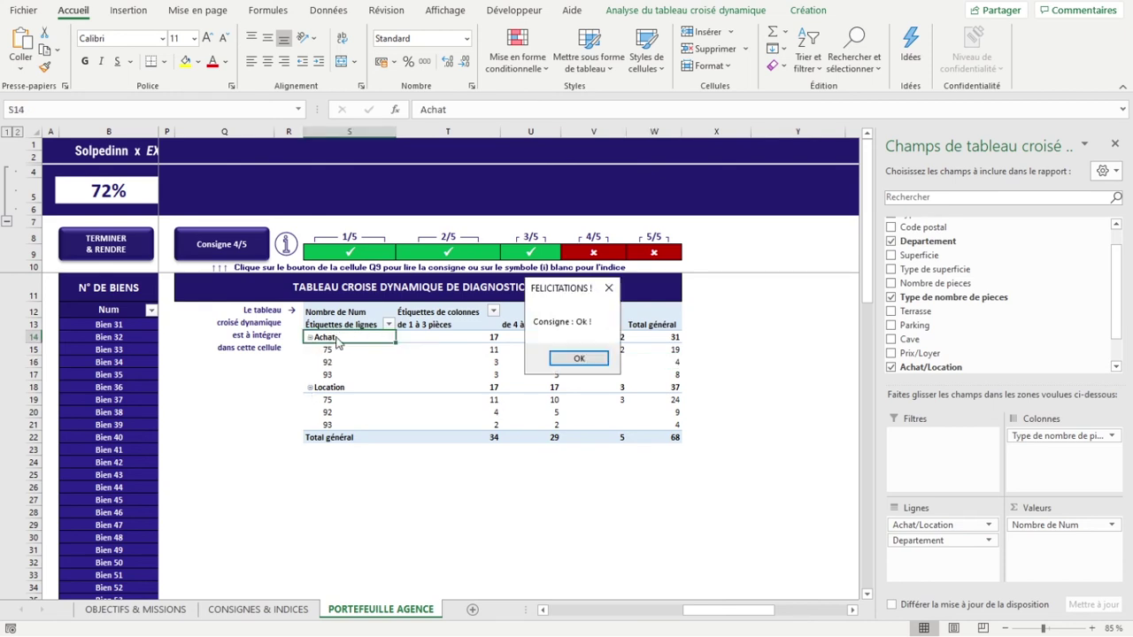
pyautogui.click(578, 357)
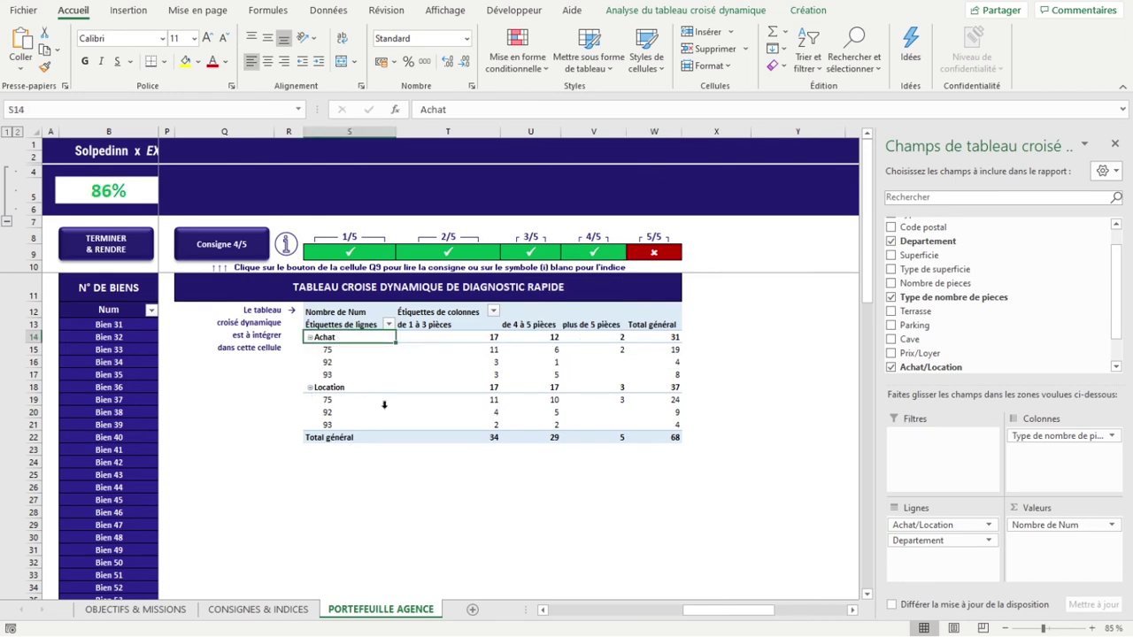
pyautogui.click(317, 390)
pyautogui.click(416, 552)
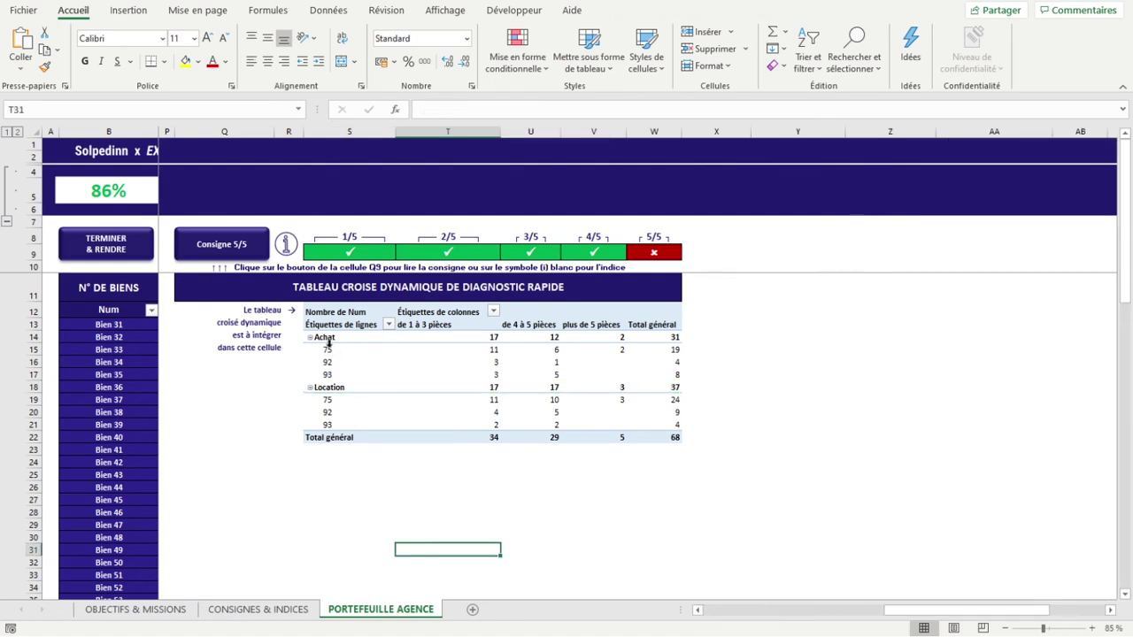
# Nest Code postal under each Departement in the pivot rows and dismiss the 100% congratulations message
pyautogui.click(328, 349)
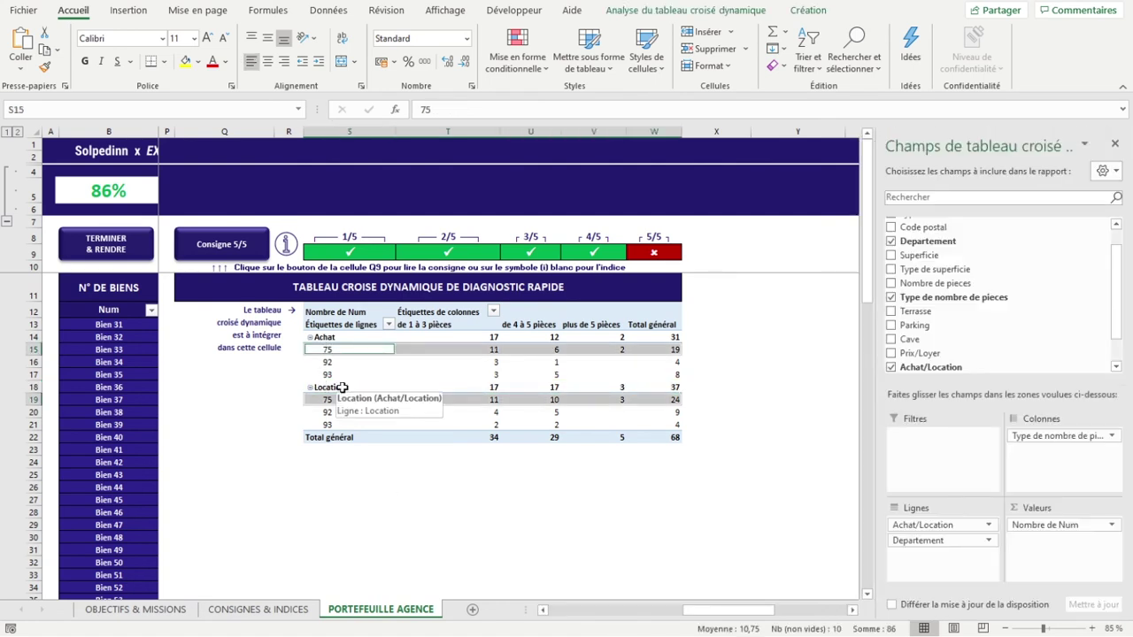
pyautogui.click(447, 587)
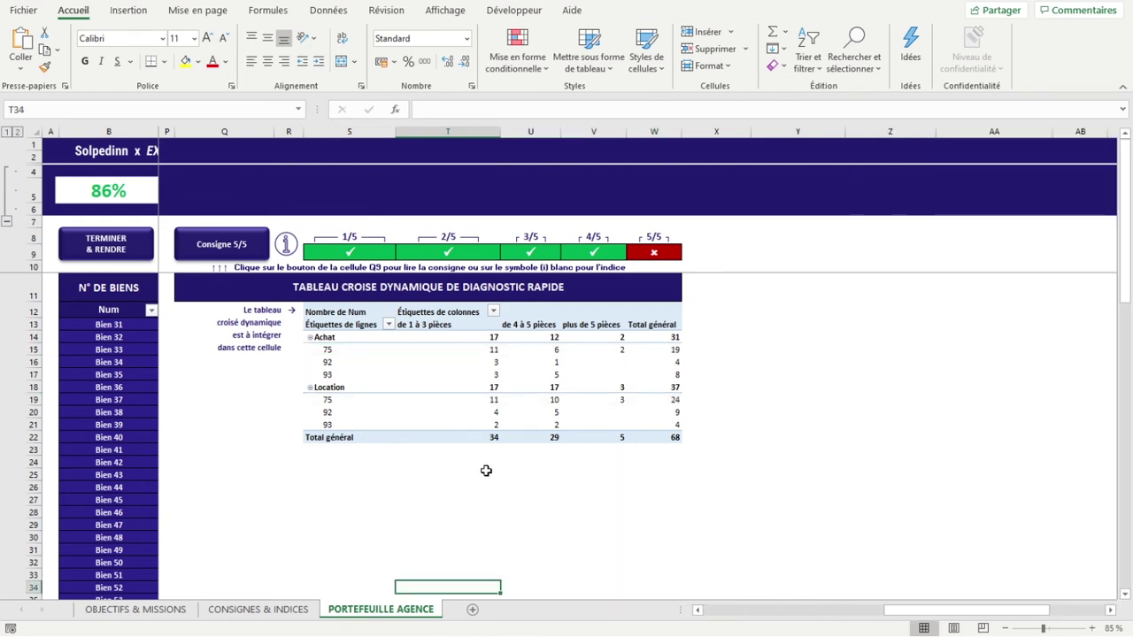
pyautogui.click(491, 363)
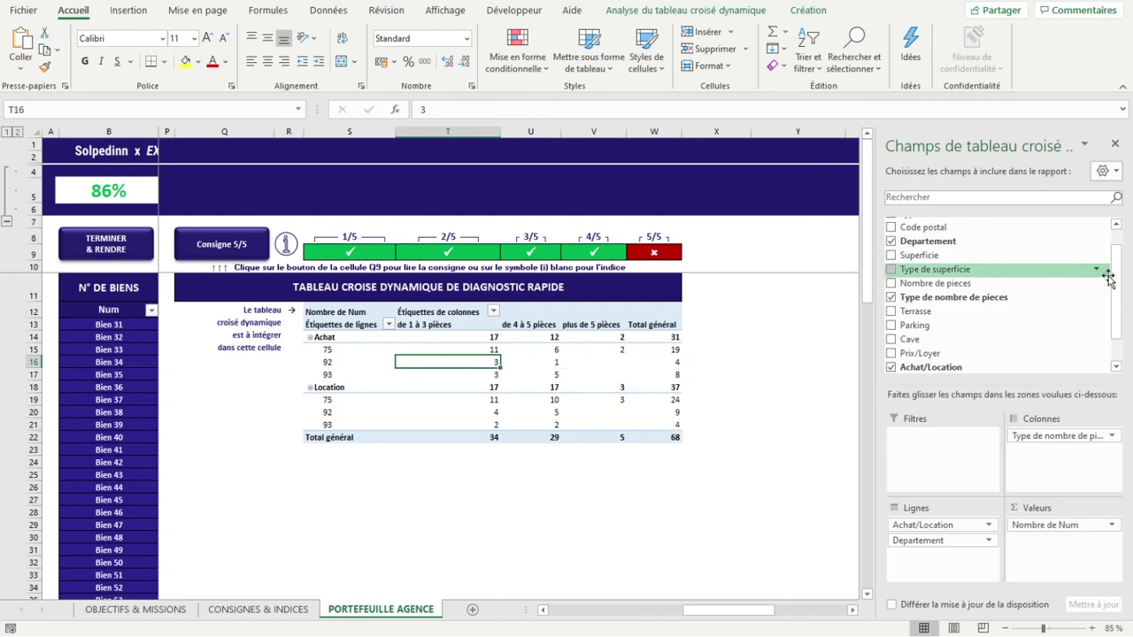
pyautogui.scroll(2, 1116, 285)
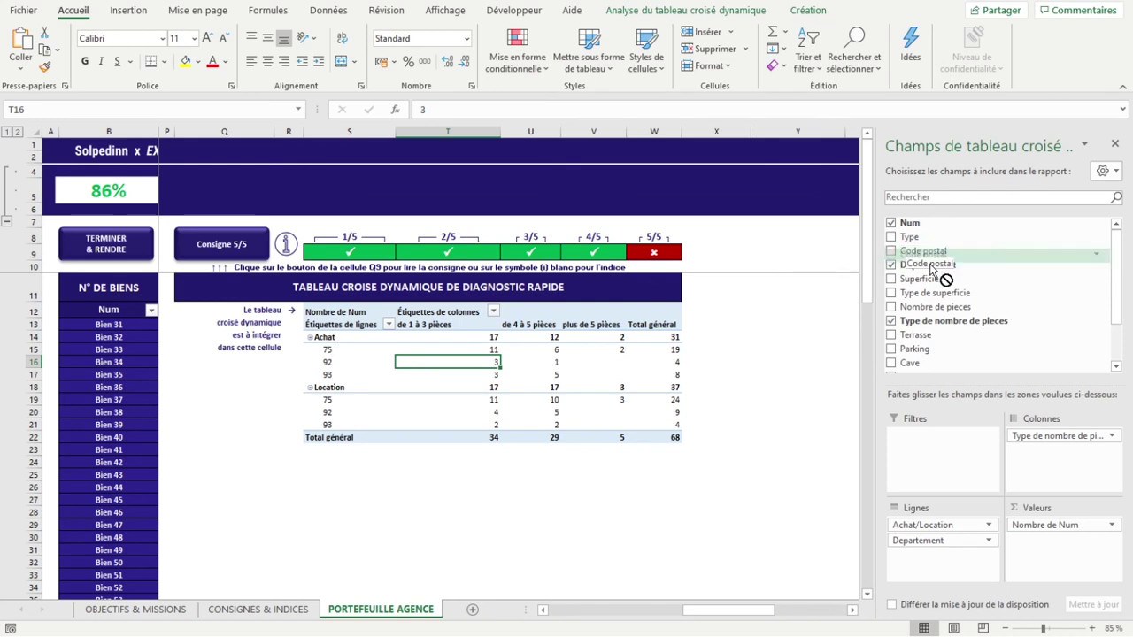
pyautogui.moveTo(926, 250)
pyautogui.mouseDown()
pyautogui.moveTo(971, 560)
pyautogui.moveTo(946, 567)
pyautogui.mouseUp()
pyautogui.click(703, 411)
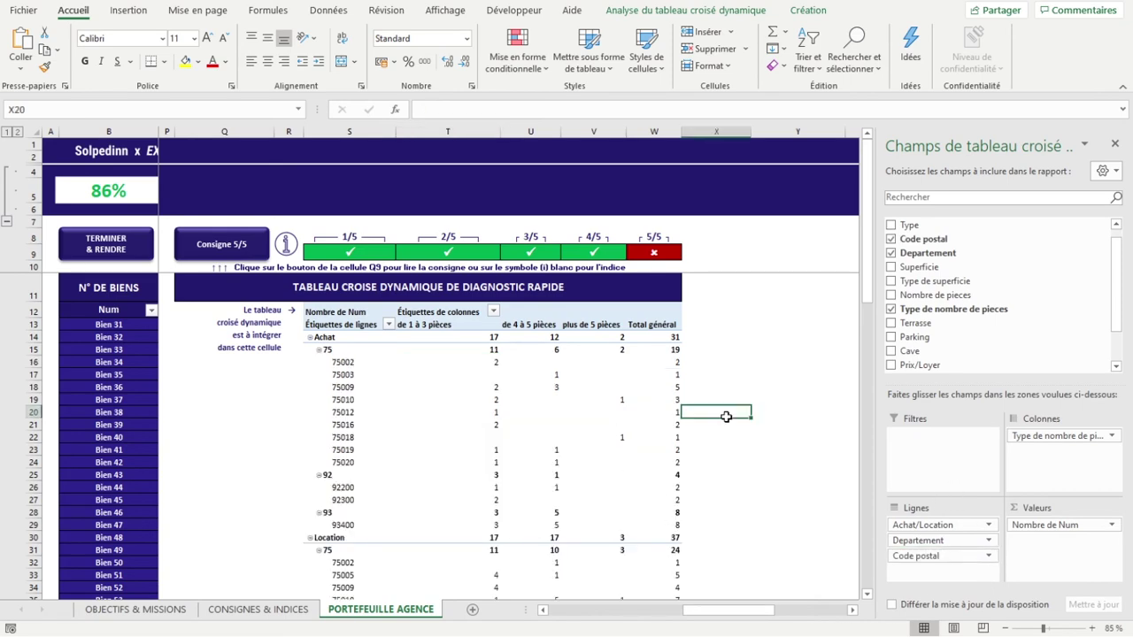
pyautogui.click(566, 359)
pyautogui.scroll(-5, 664, 460)
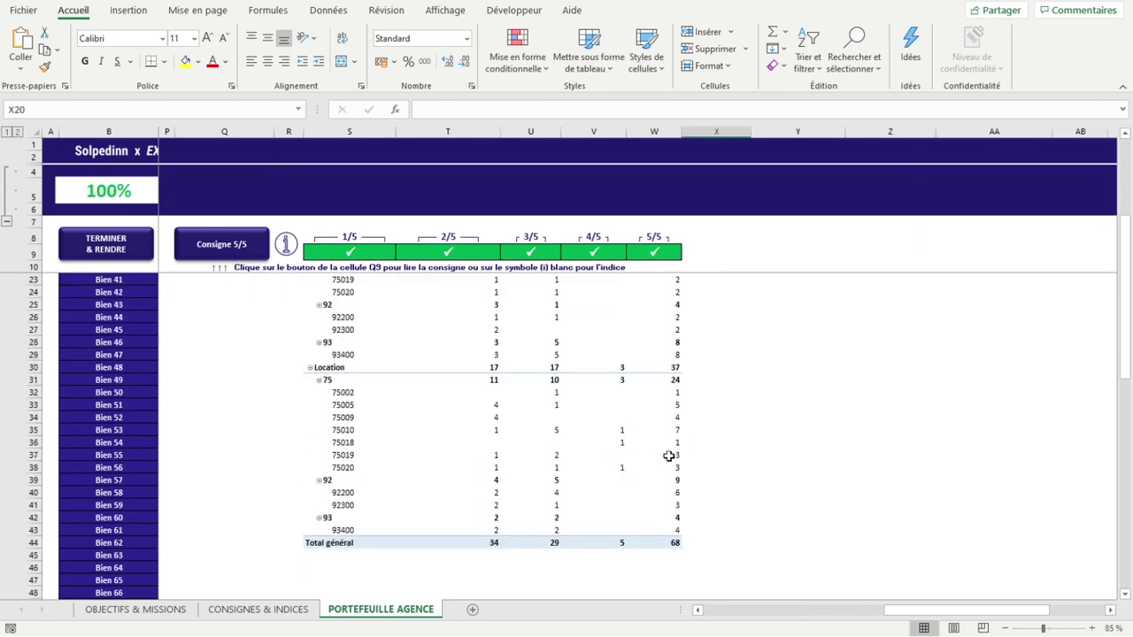
pyautogui.scroll(5, 593, 451)
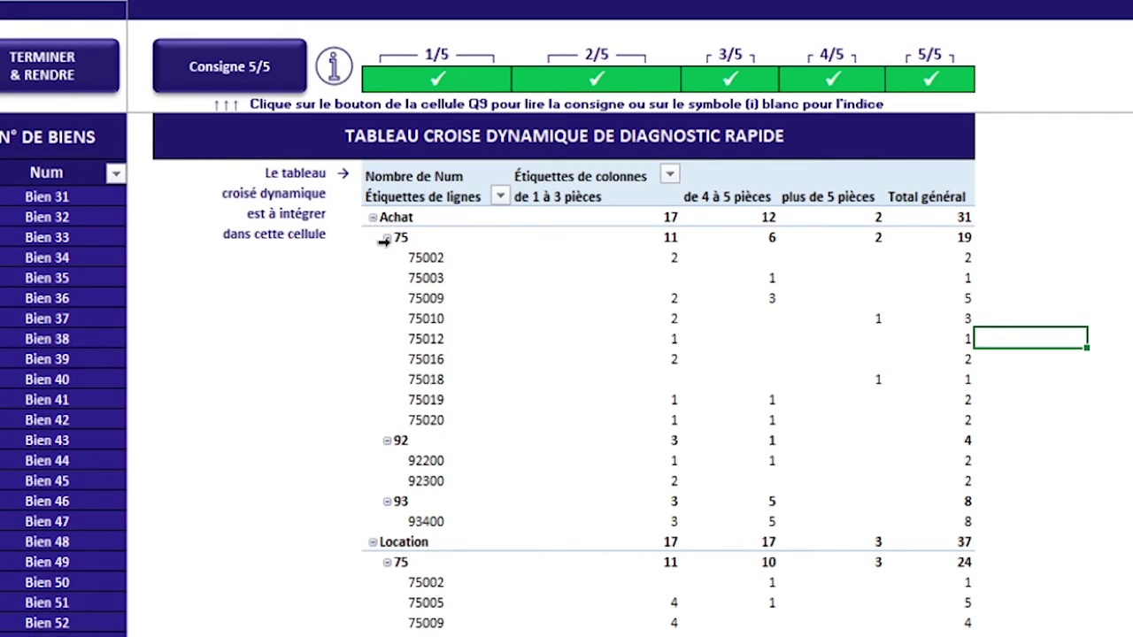
pyautogui.click(387, 237)
pyautogui.click(385, 257)
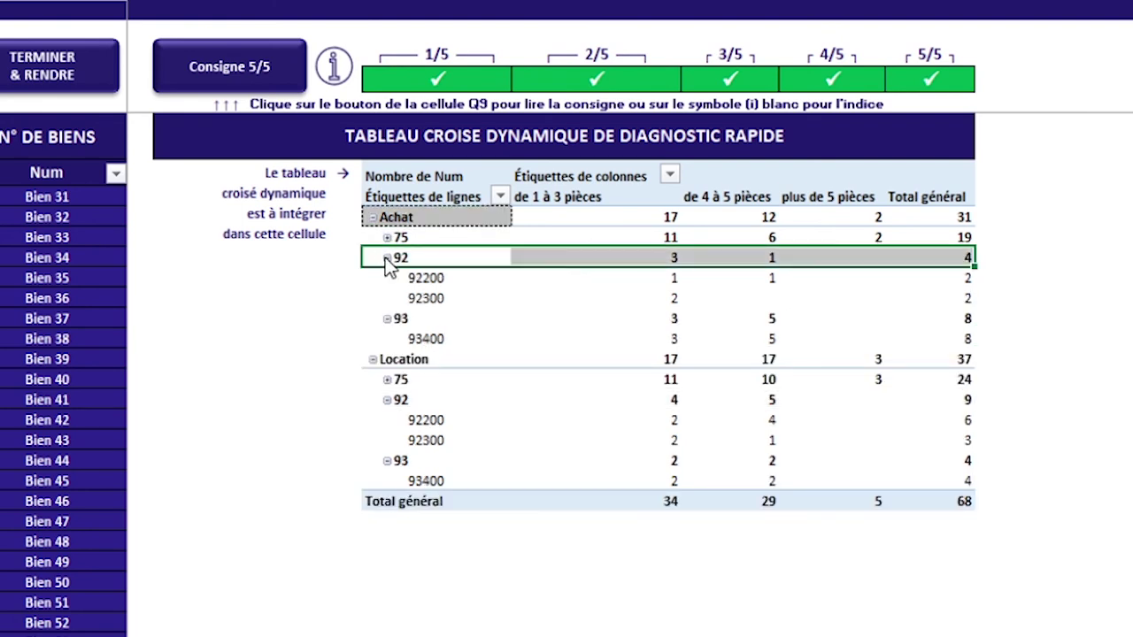
pyautogui.click(387, 257)
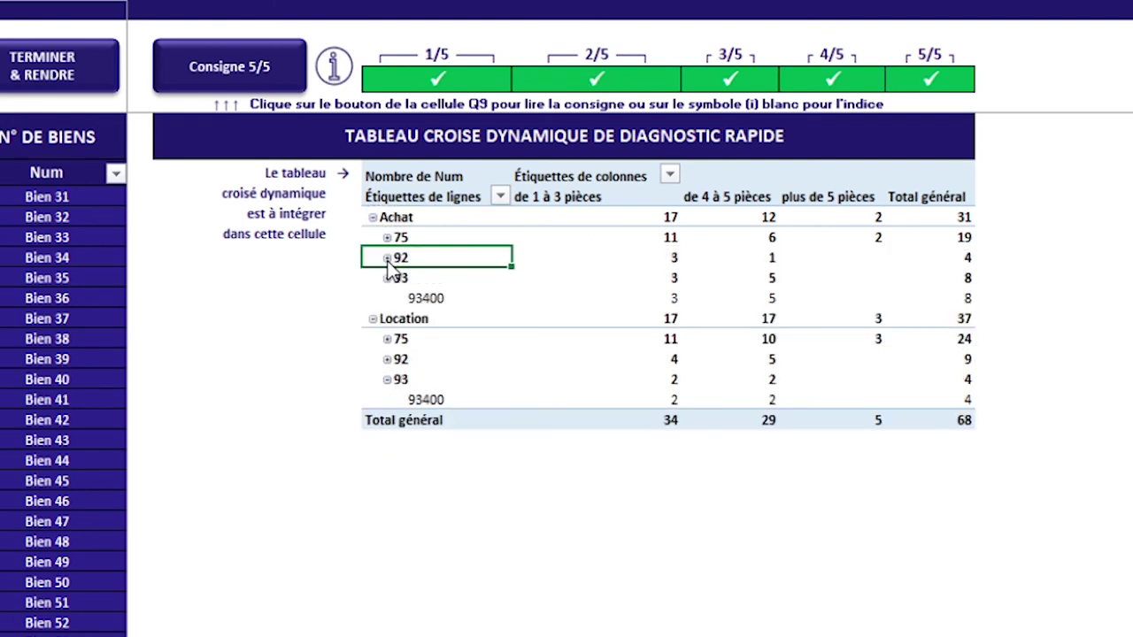
pyautogui.click(386, 237)
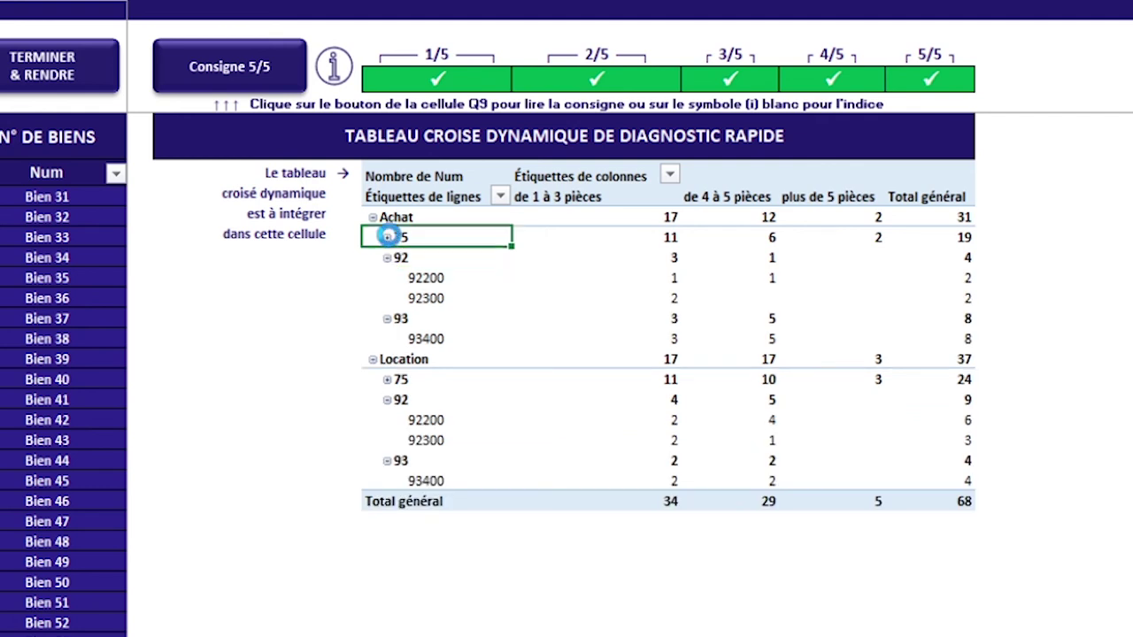
pyautogui.click(348, 334)
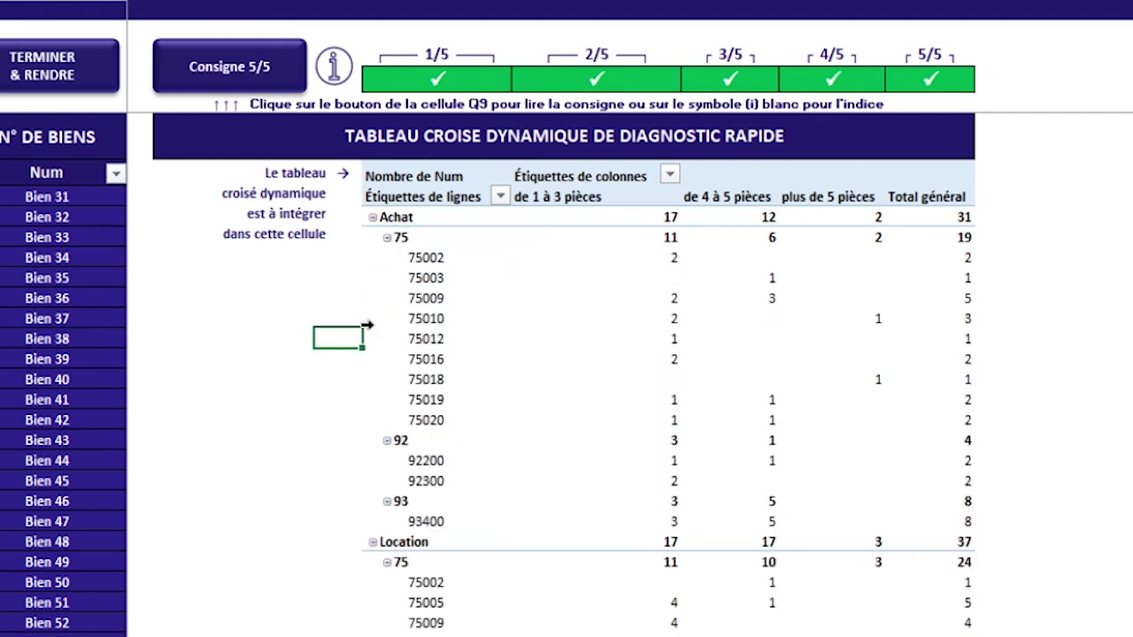
pyautogui.click(380, 217)
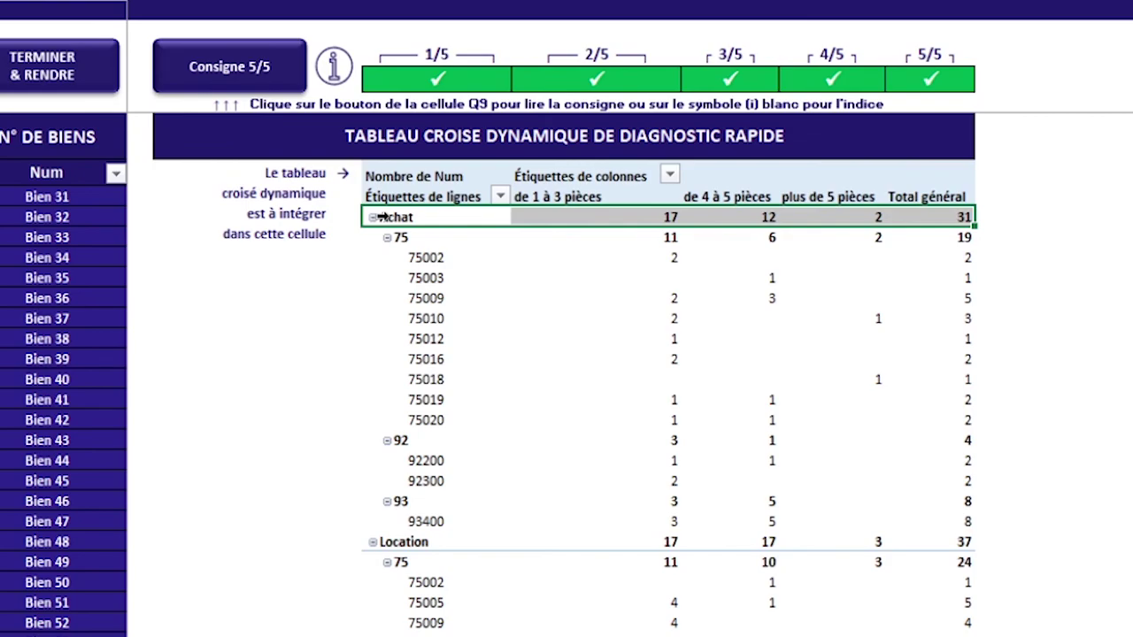
pyautogui.click(930, 175)
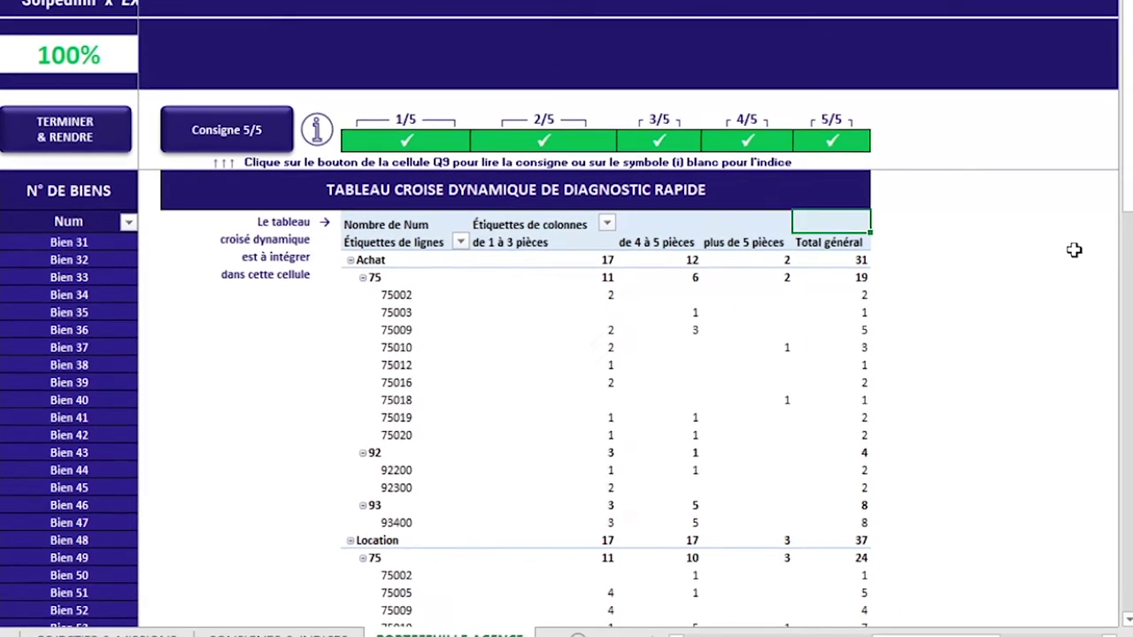